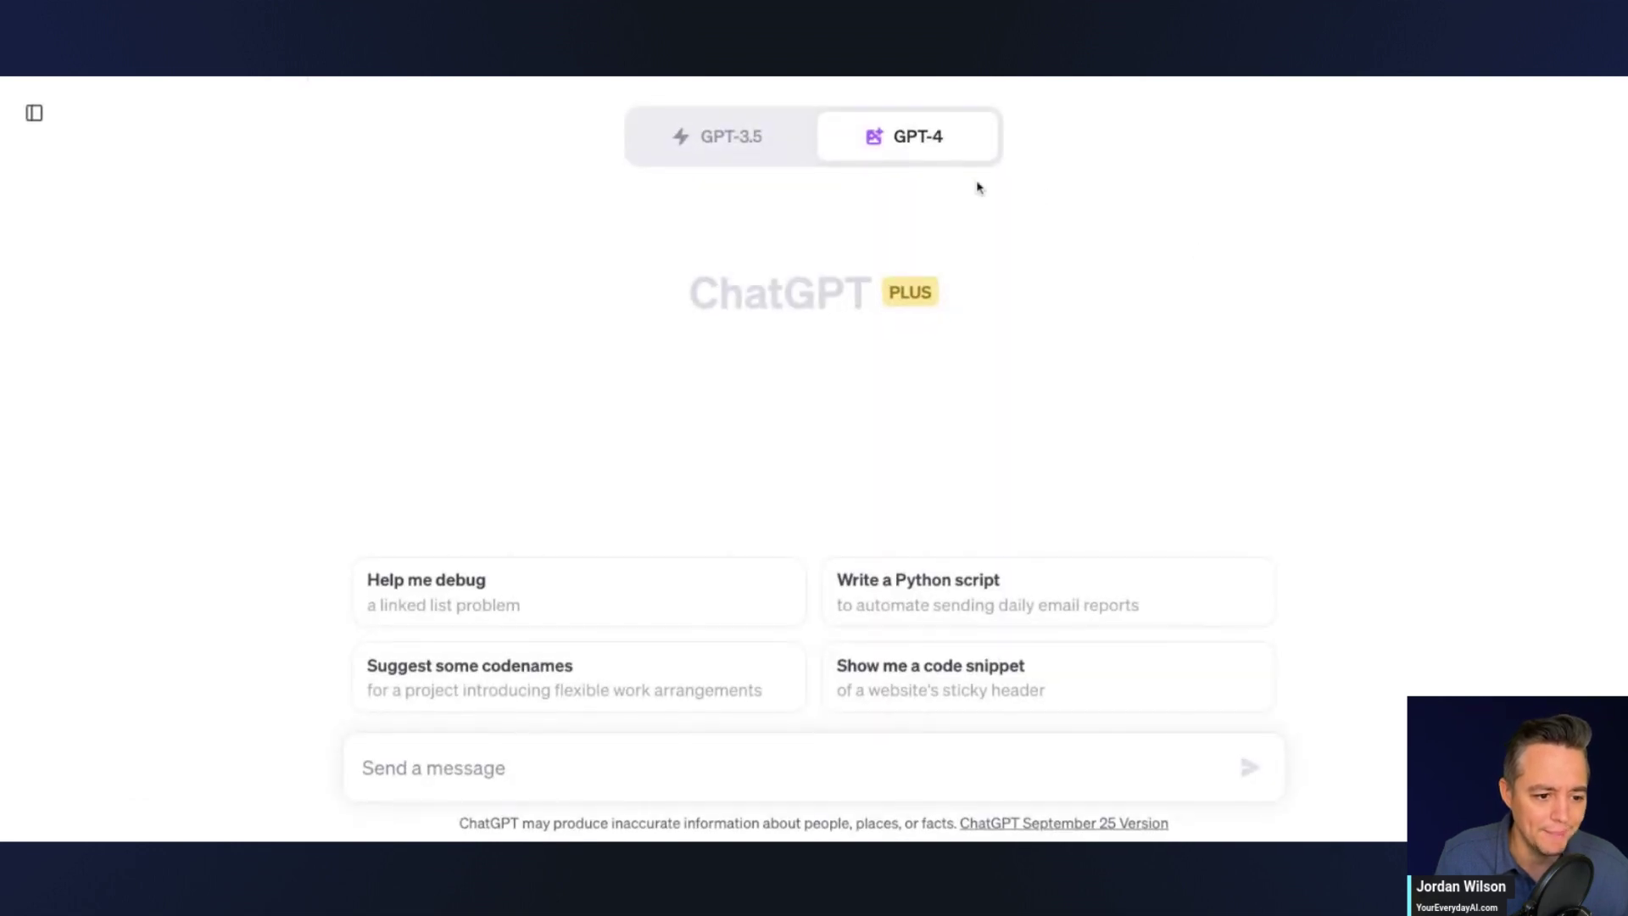
# Step: In ChatGPT, confirm that DALL·E 3 is checked under the GPT-4 model
pyautogui.moveTo(952, 156)
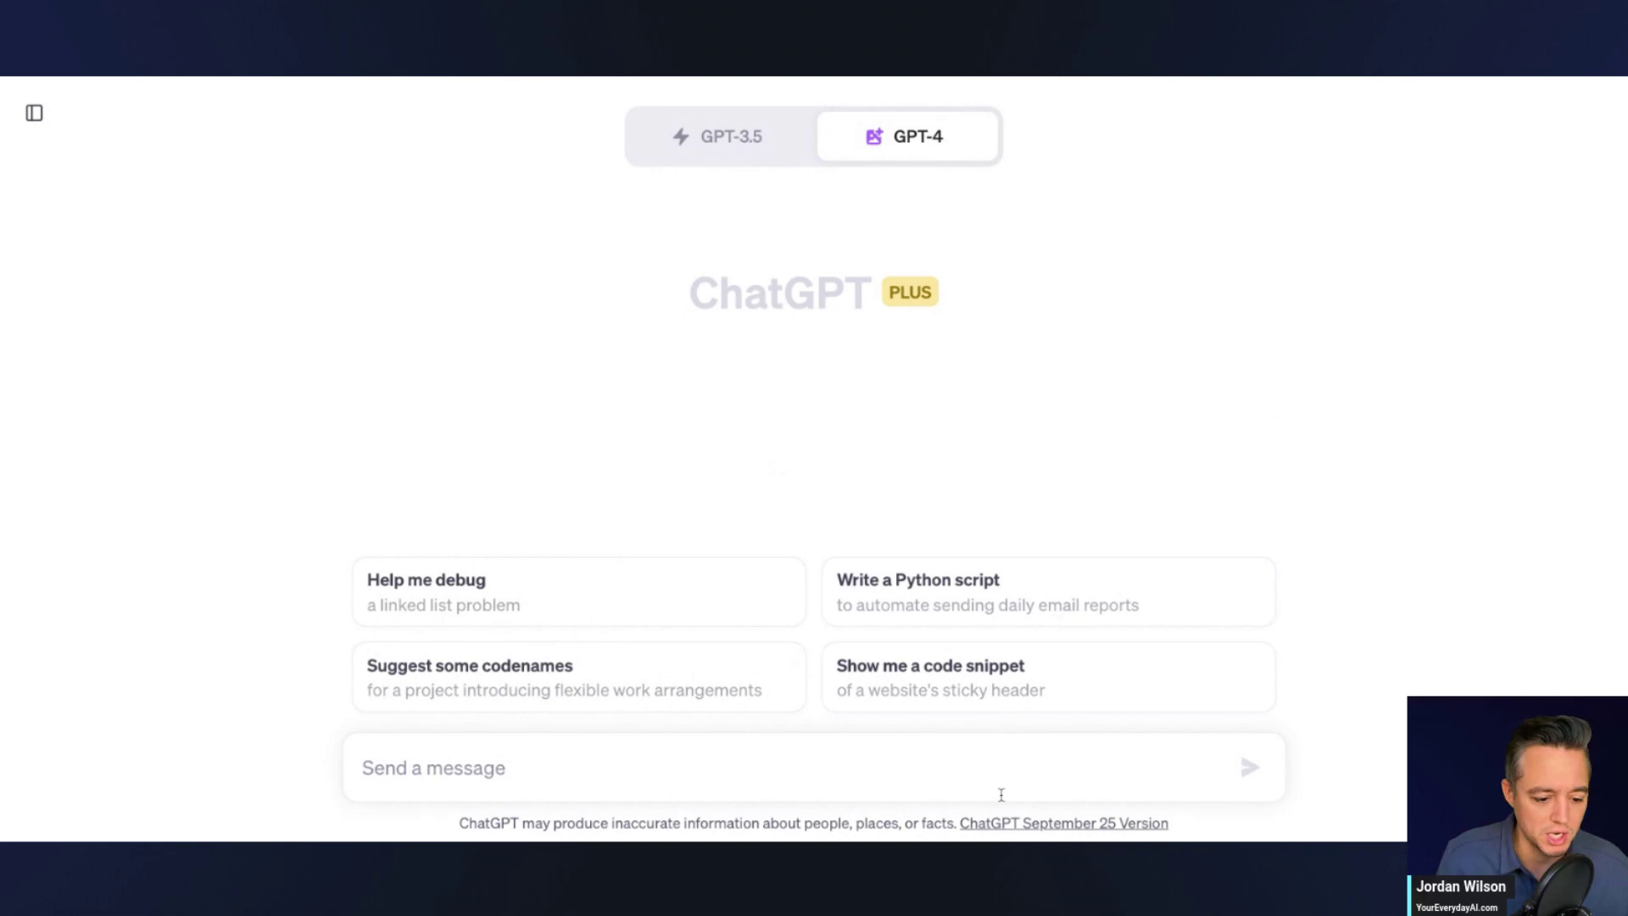
# Step: Send DALL·E 3 the prompt 'ultra realistic interroom interior of a modern living room without much furniture, empty interior'
pyautogui.click(1064, 778)
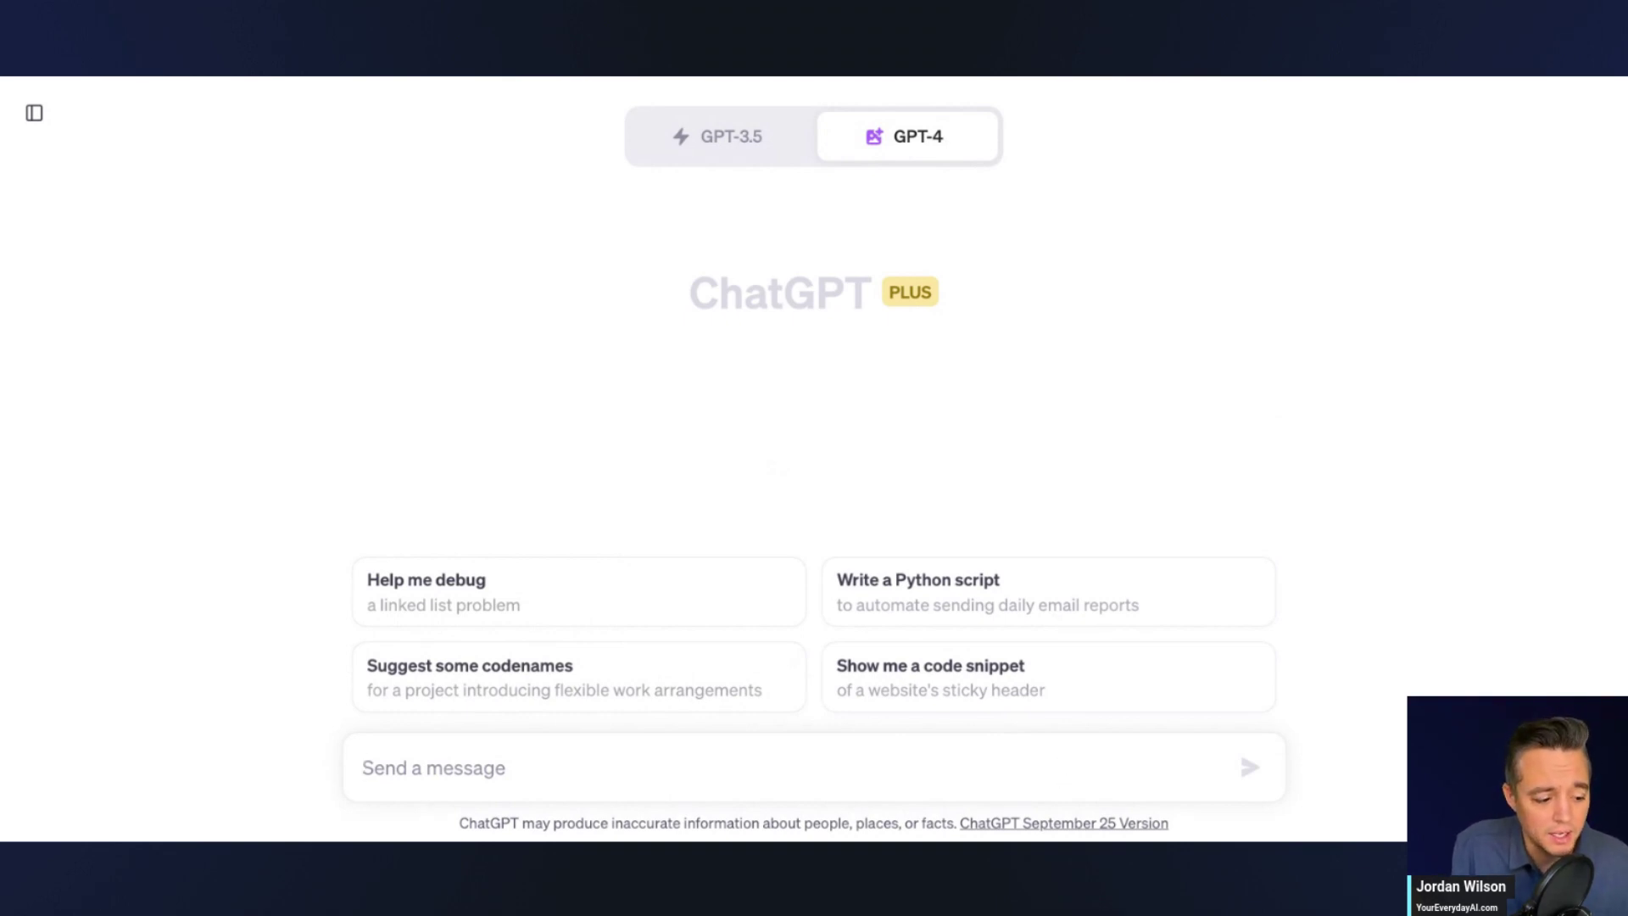
pyautogui.write('ultra rea')
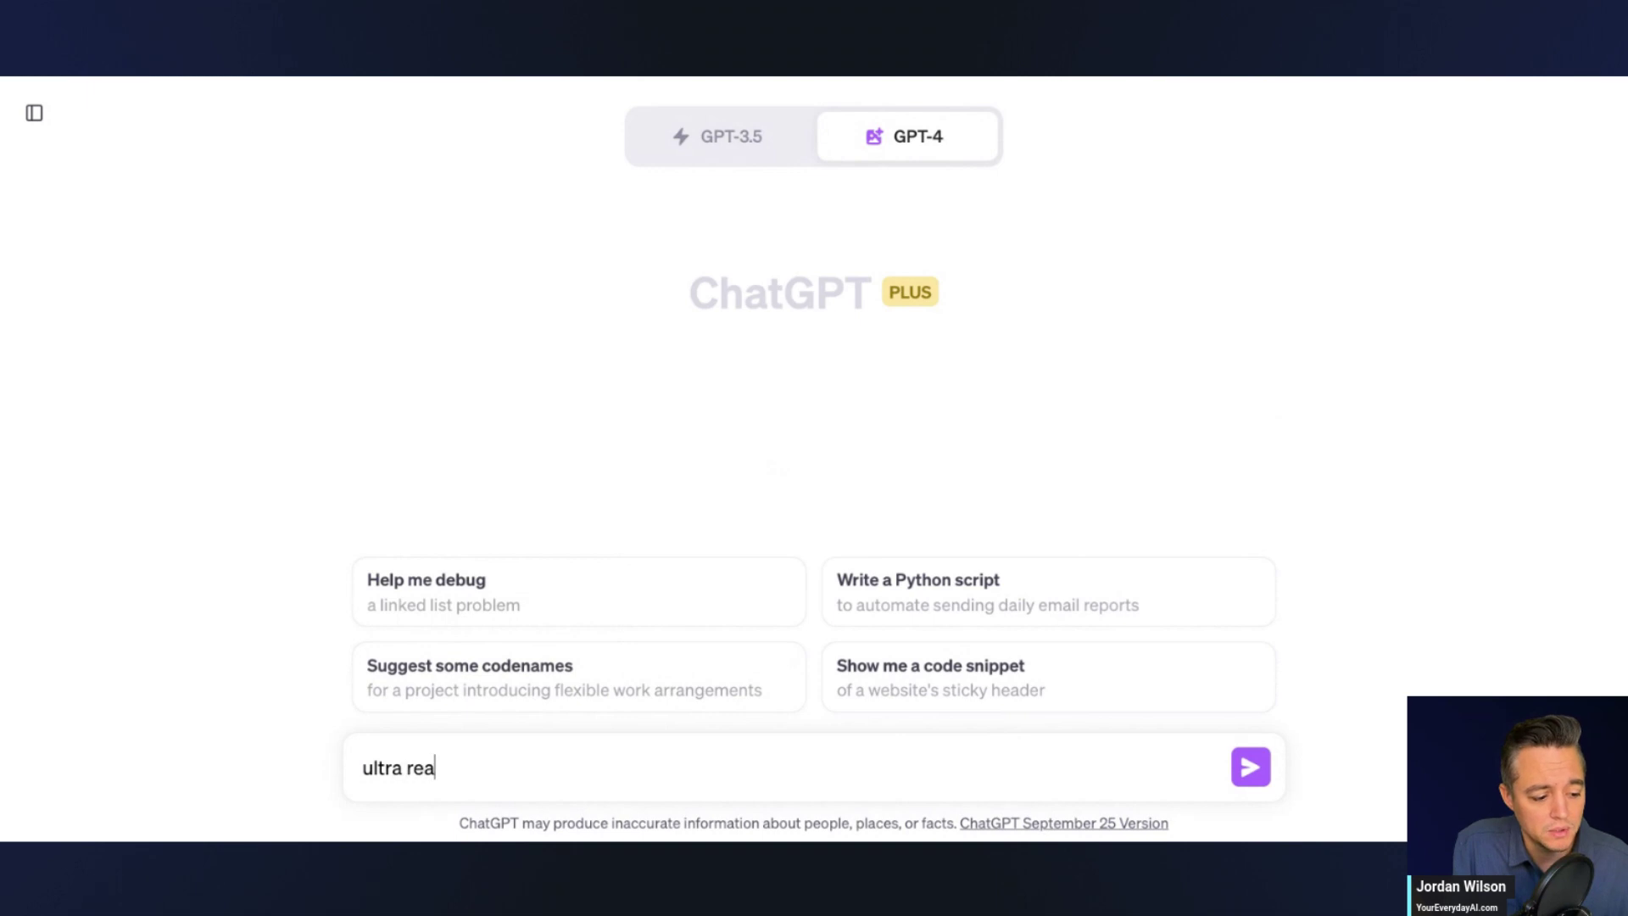
pyautogui.write('listic ')
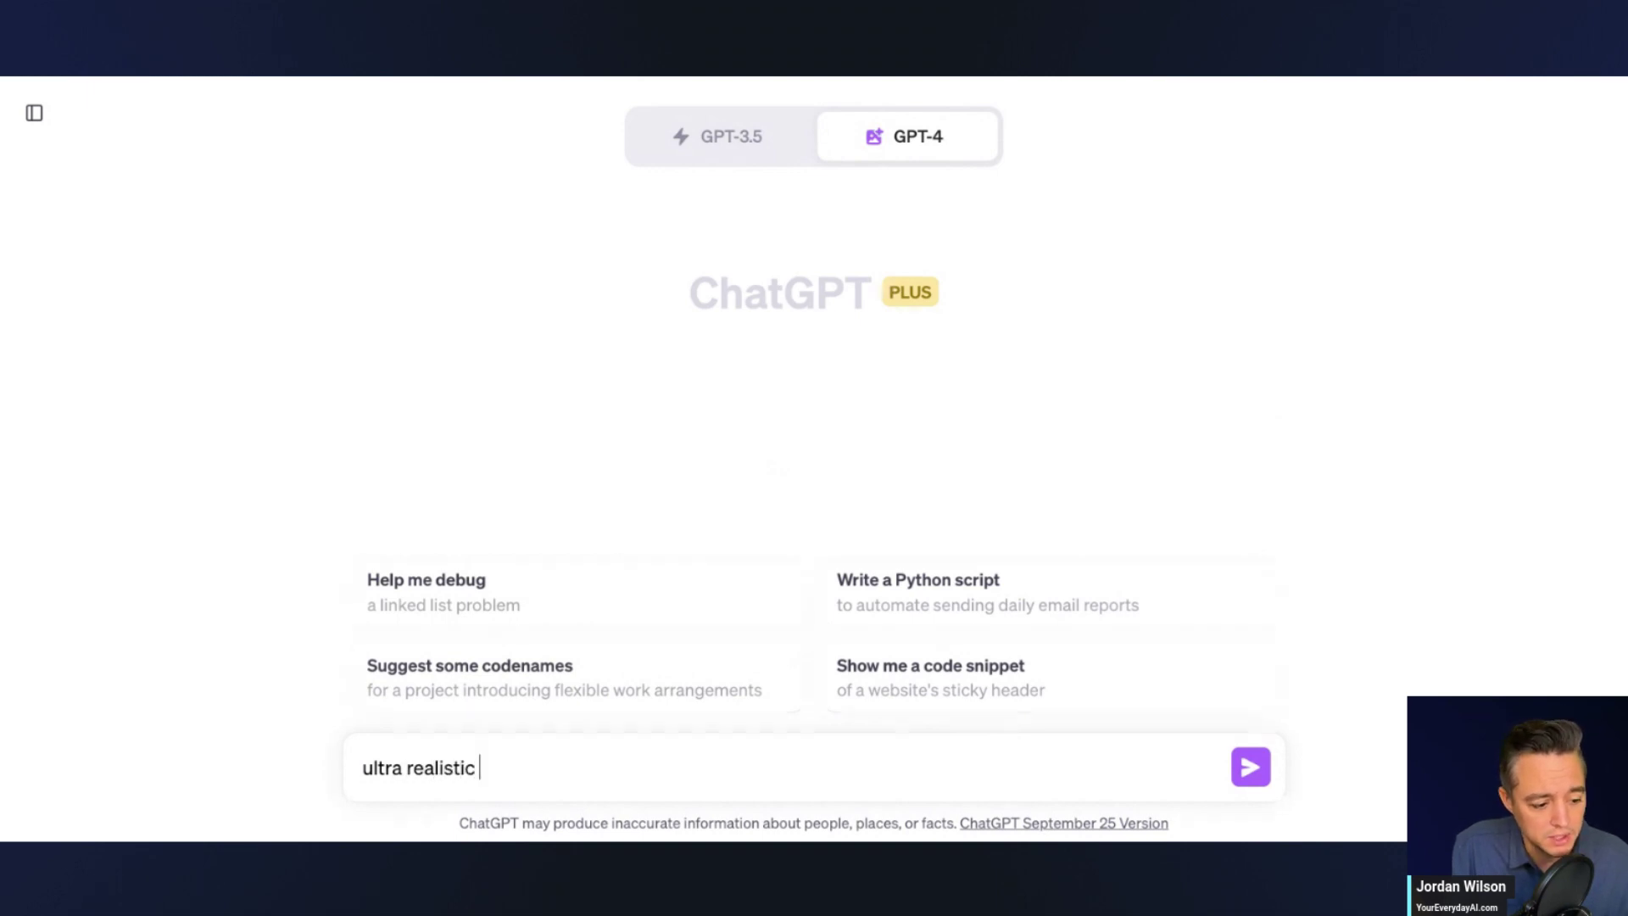
pyautogui.write('inter')
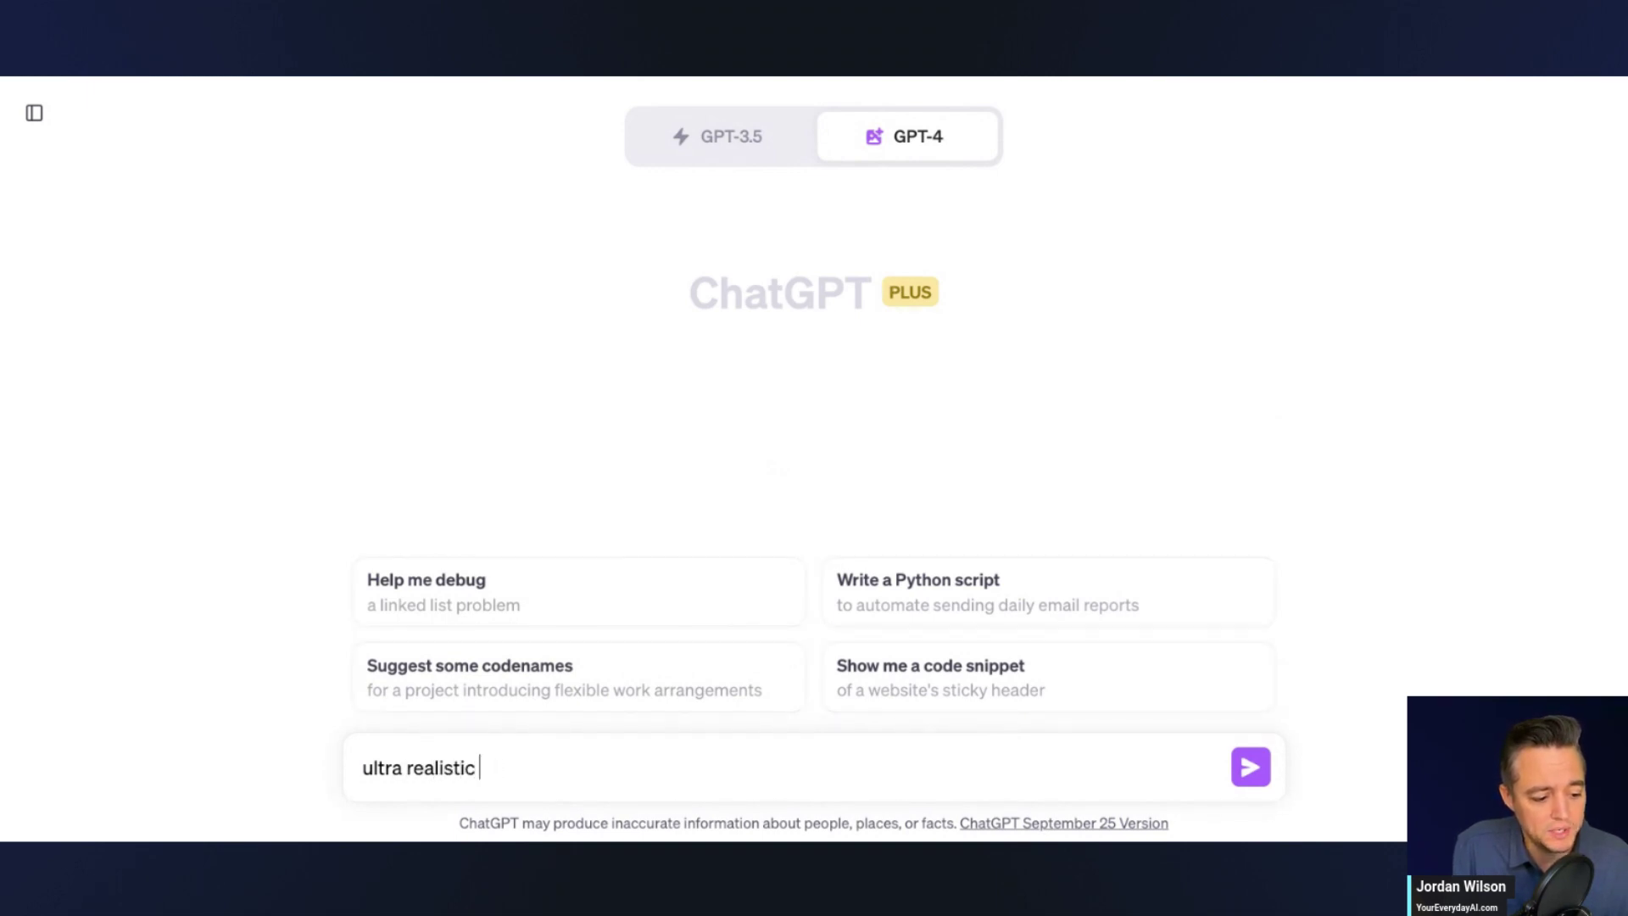
pyautogui.write('room interior ')
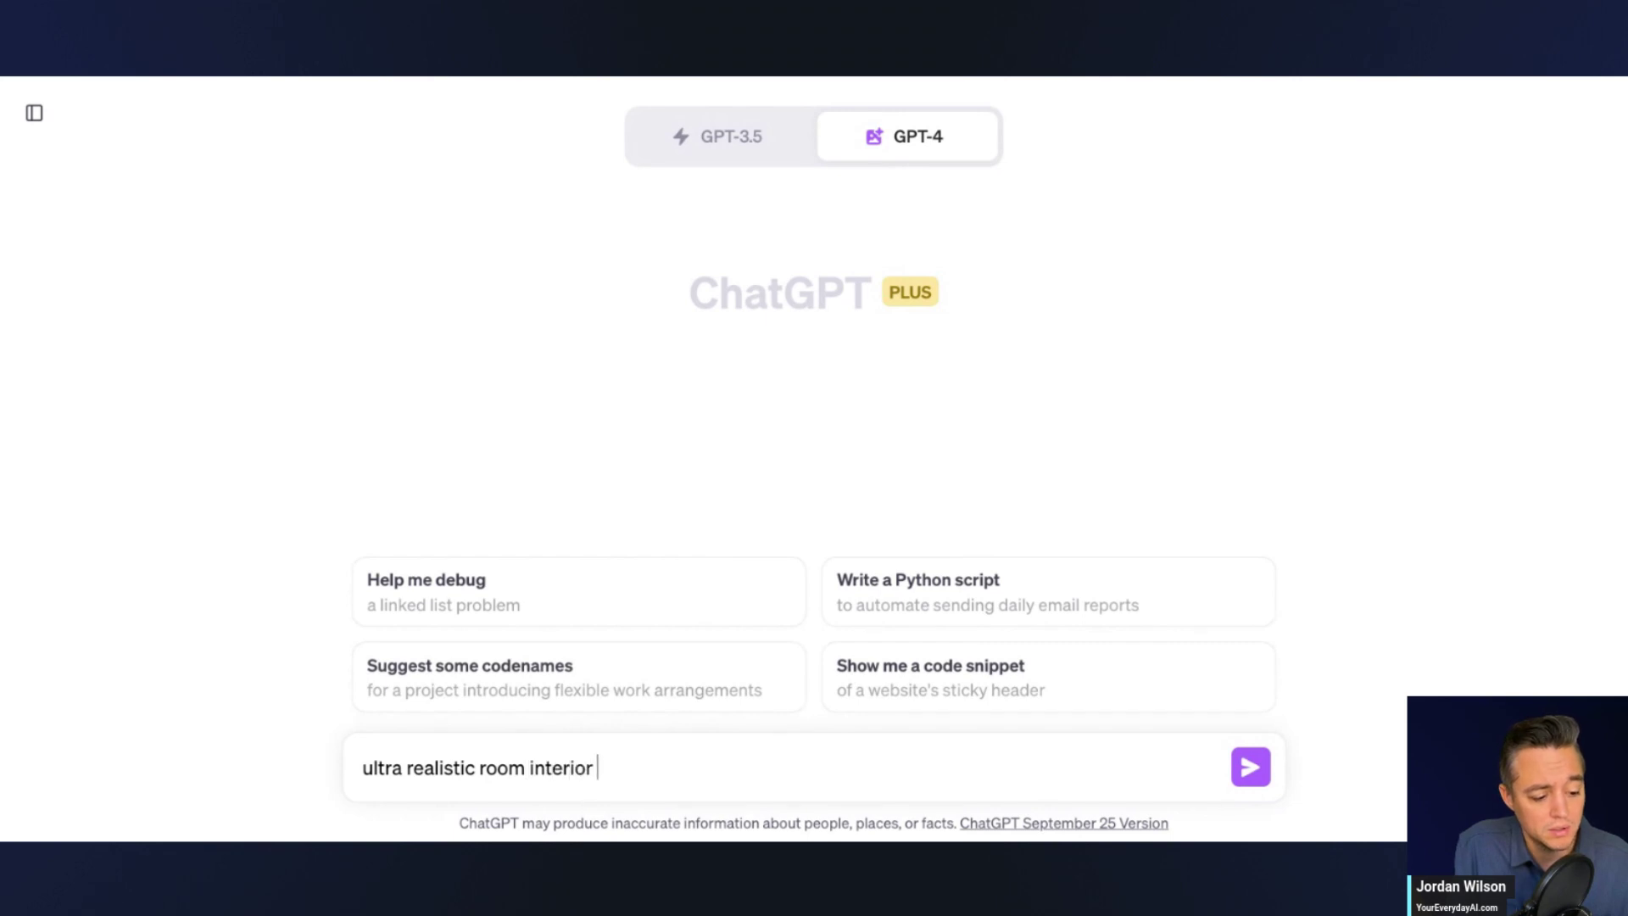
pyautogui.write('of a mode')
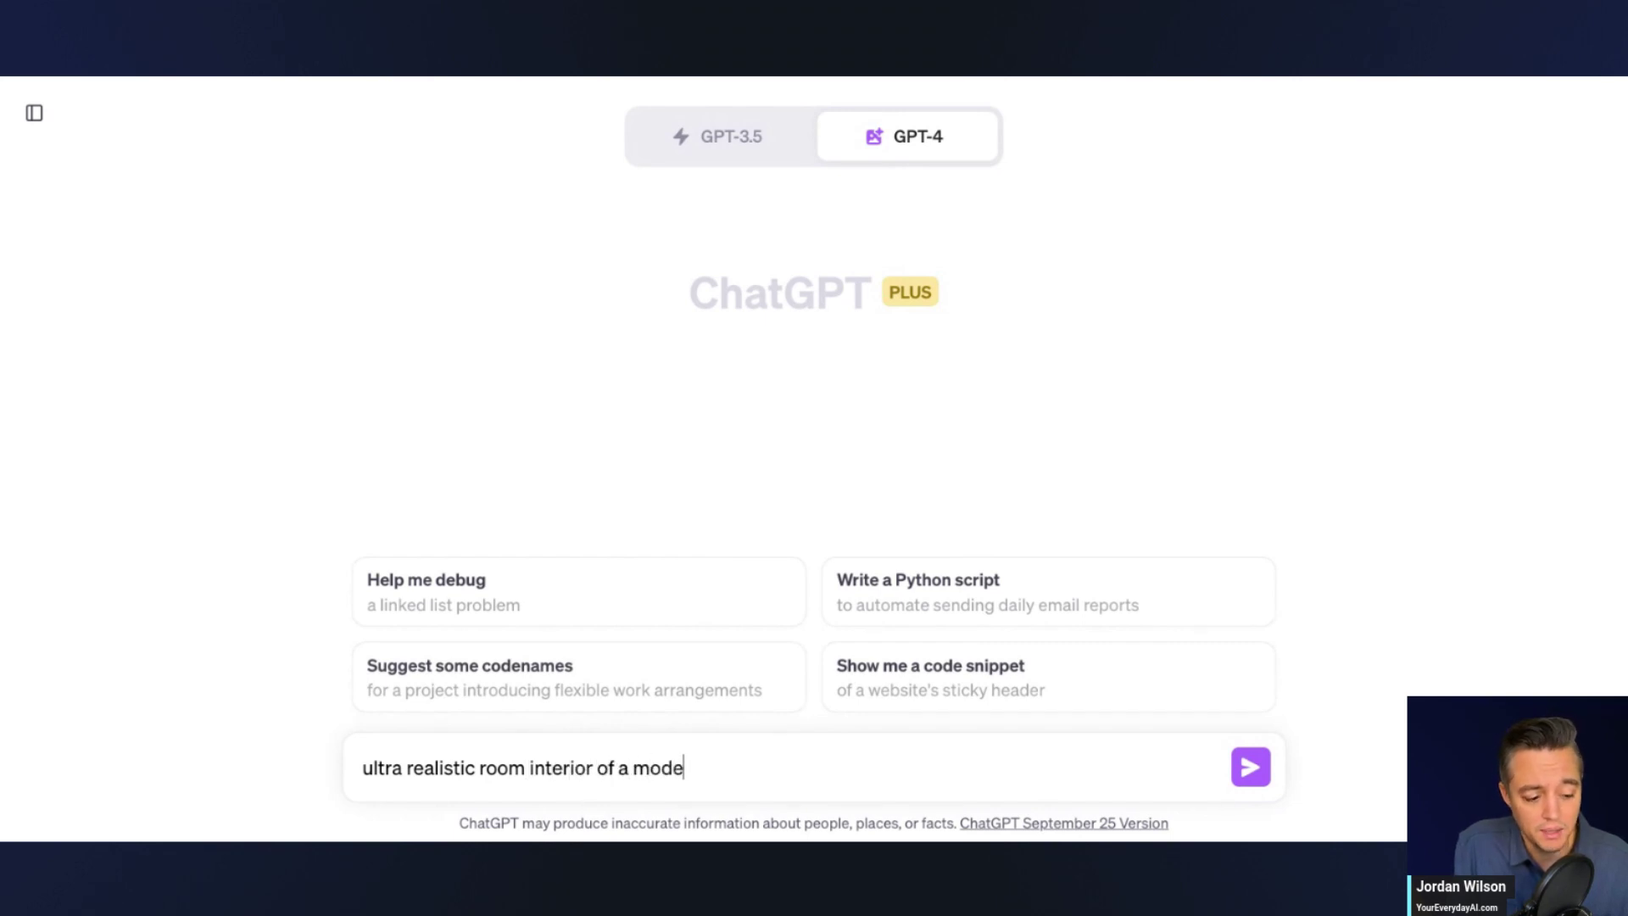
pyautogui.write('rn living room,')
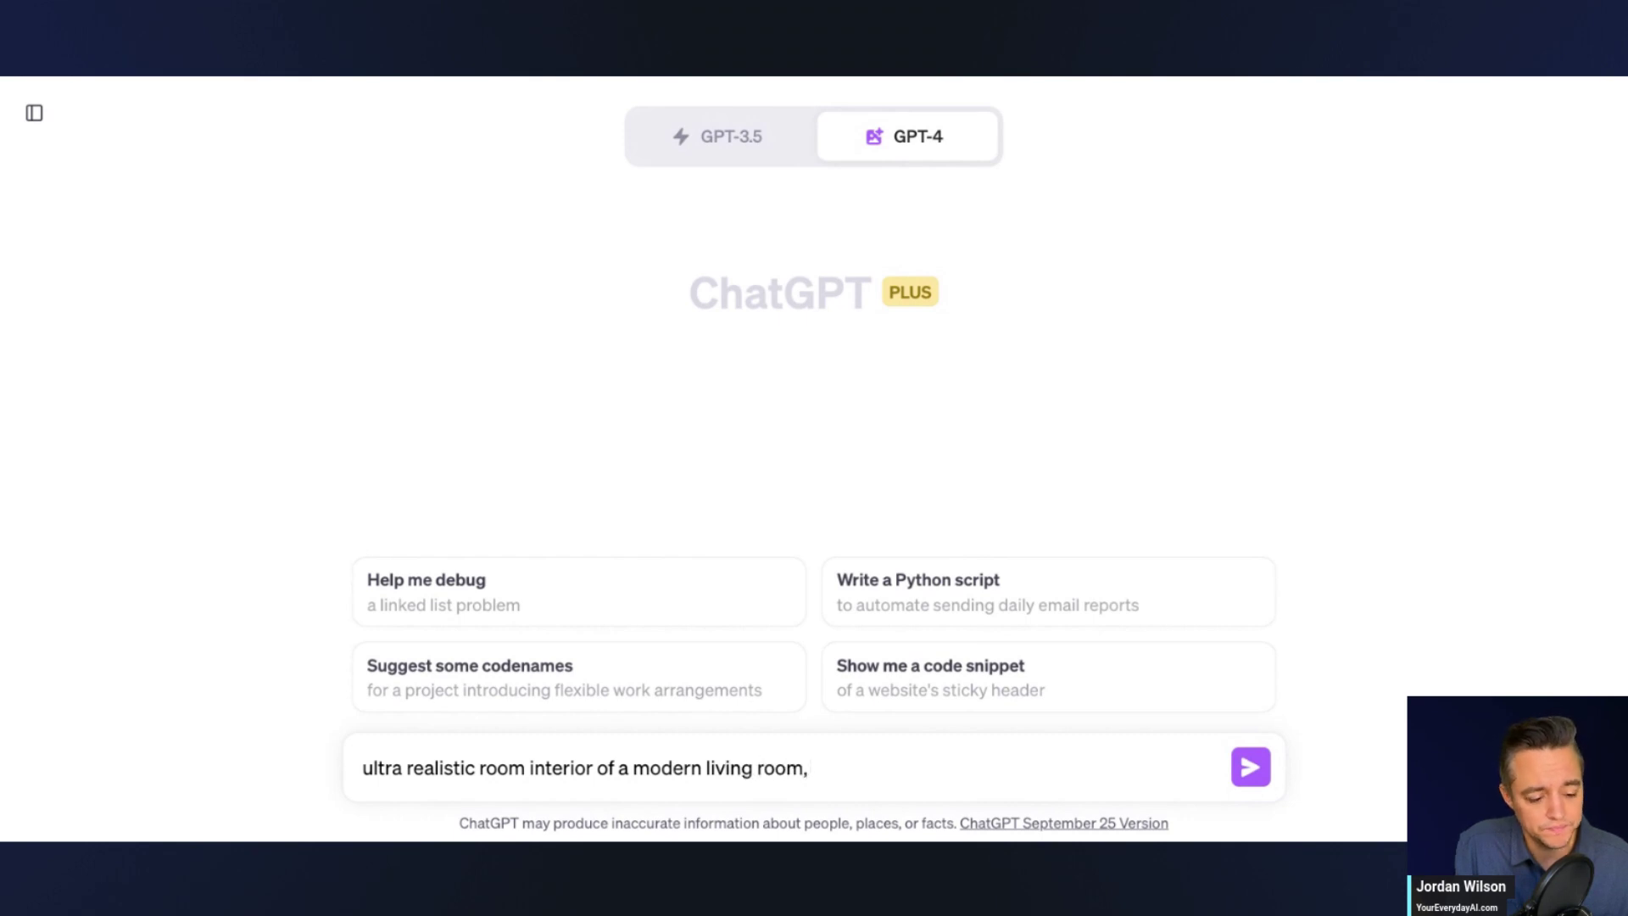
pyautogui.press('BackSpace')
pyautogui.write('without much fur')
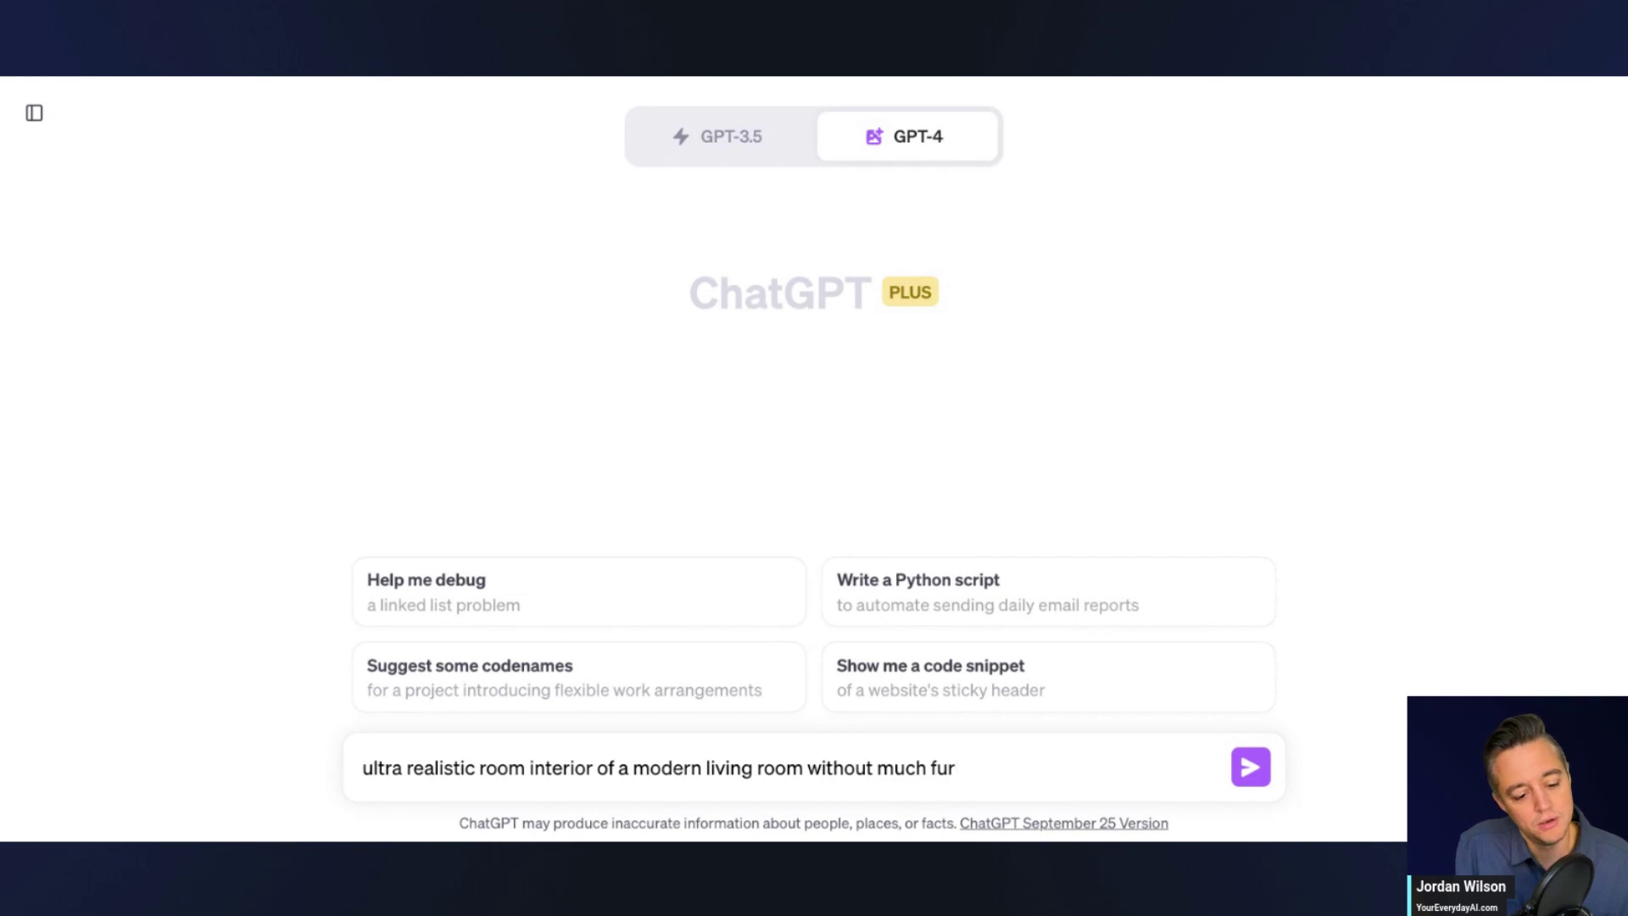
pyautogui.write('ntiure,')
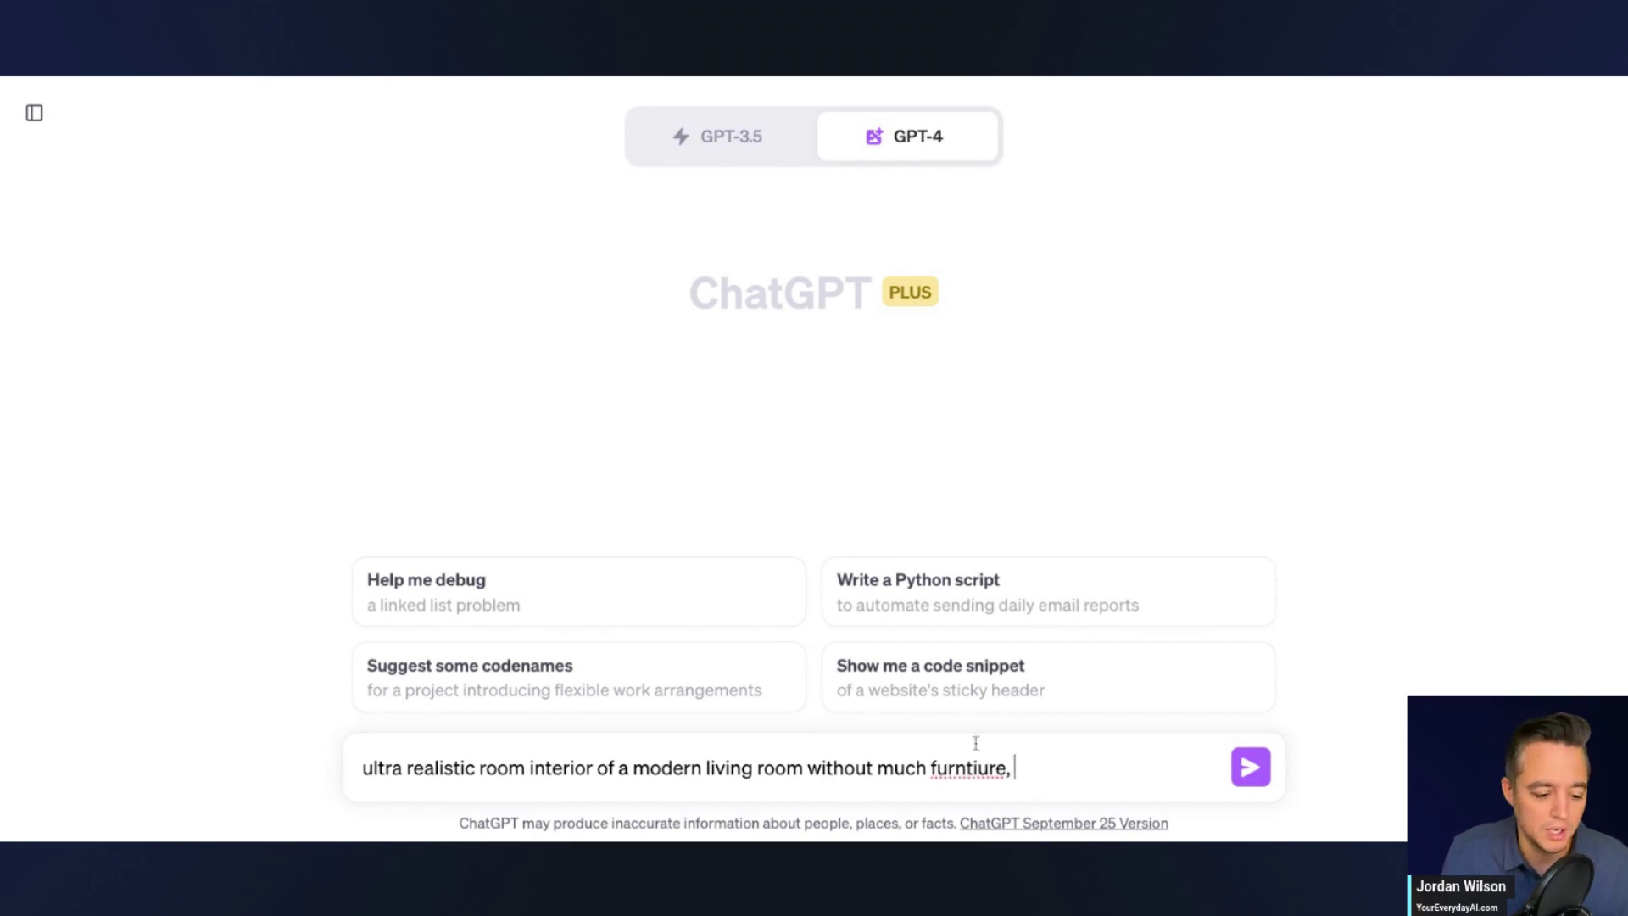
pyautogui.doubleClick(975, 767)
pyautogui.write('furniture, ')
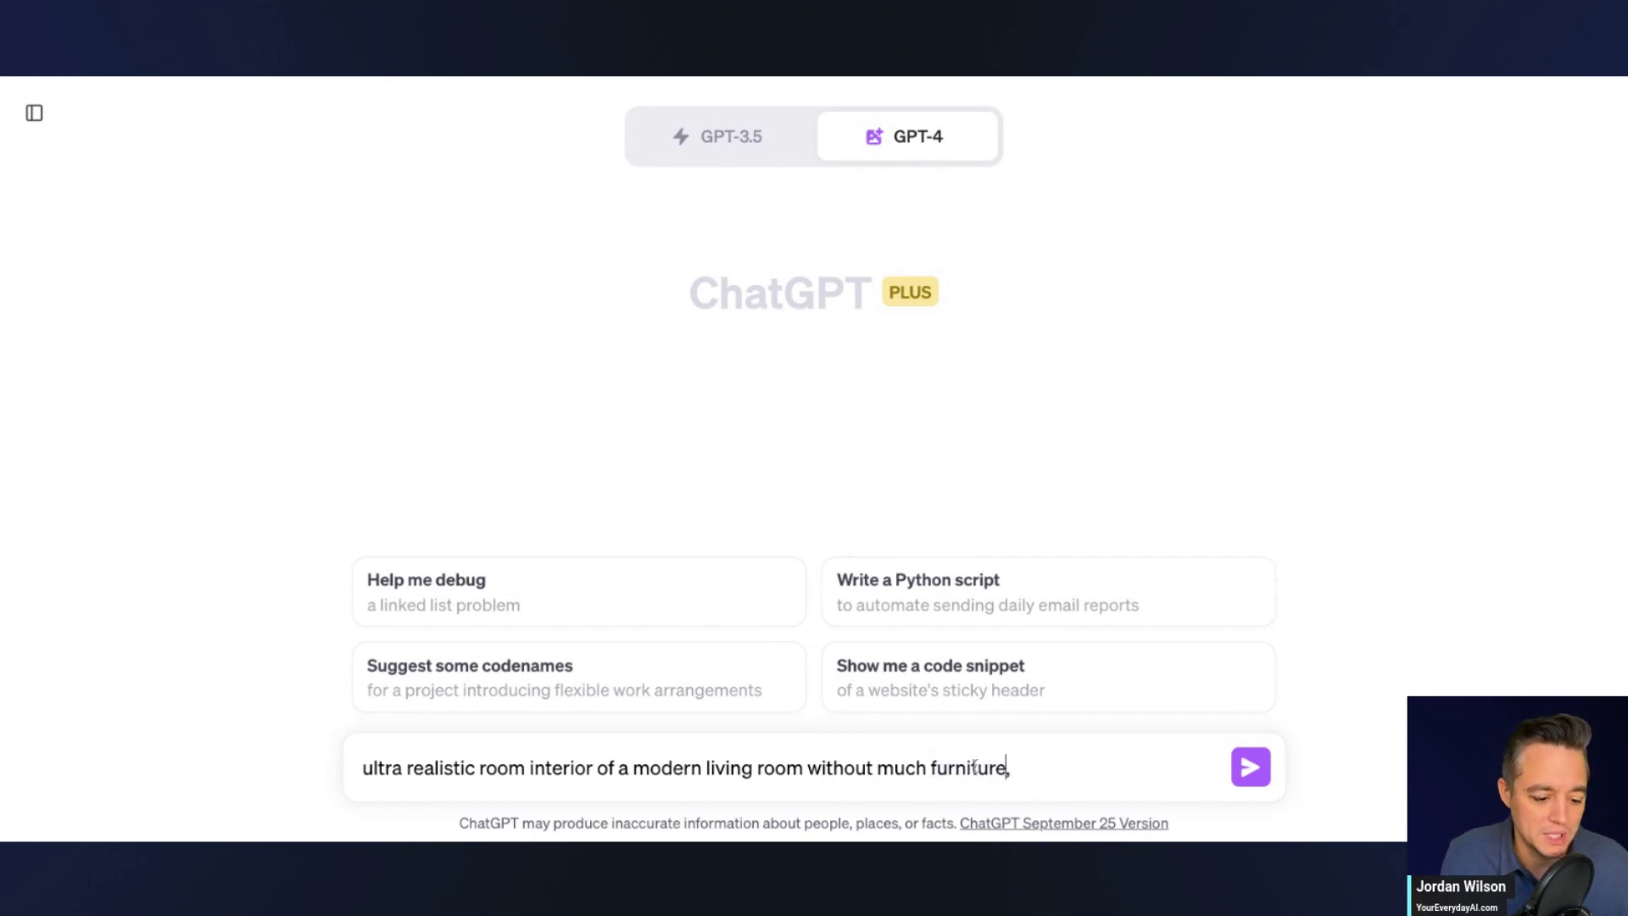
pyautogui.write('empt')
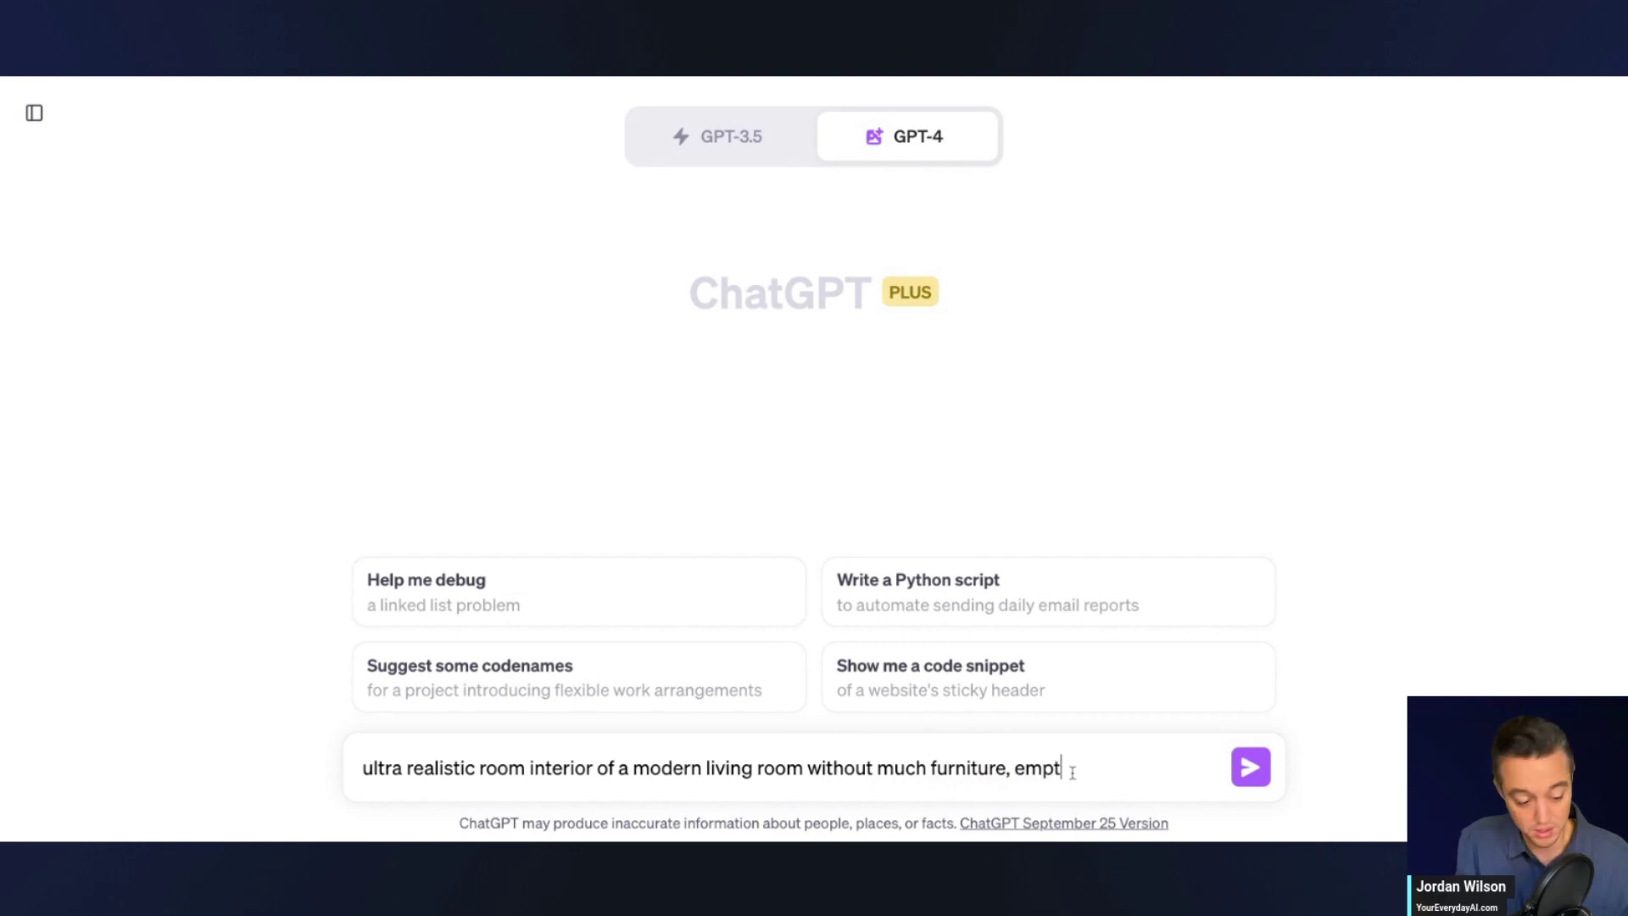
pyautogui.write('y interior')
pyautogui.press('Return')
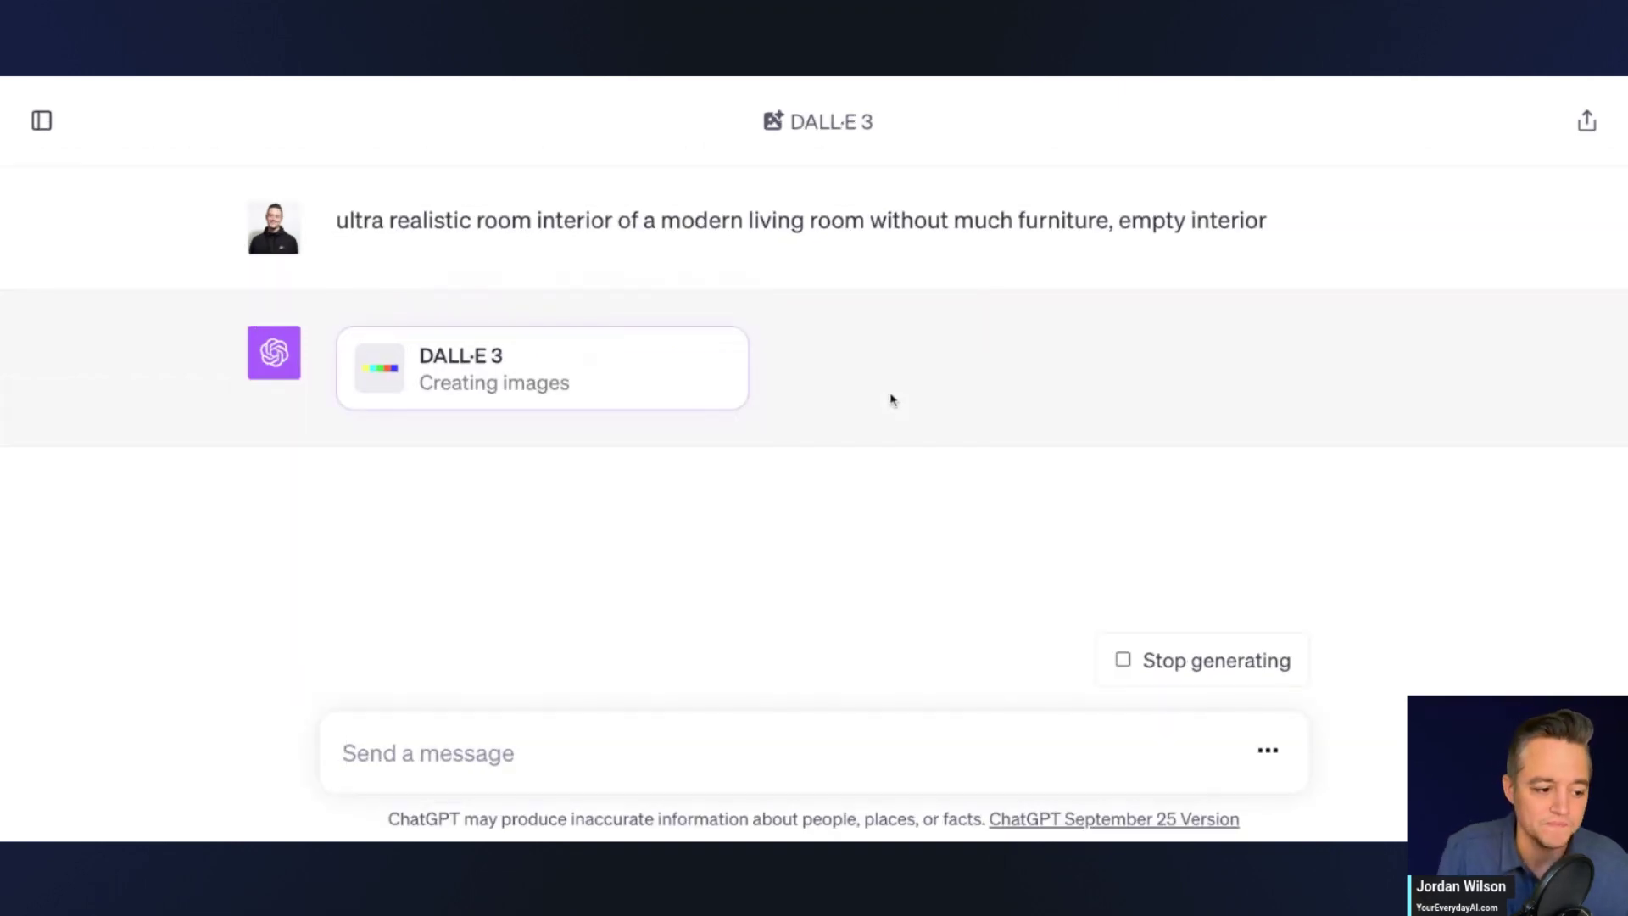
# Step: Go back to Archonet's AI Design page while DALL·E 3 keeps creating images
pyautogui.doubleClick(867, 220)
pyautogui.click(618, 374)
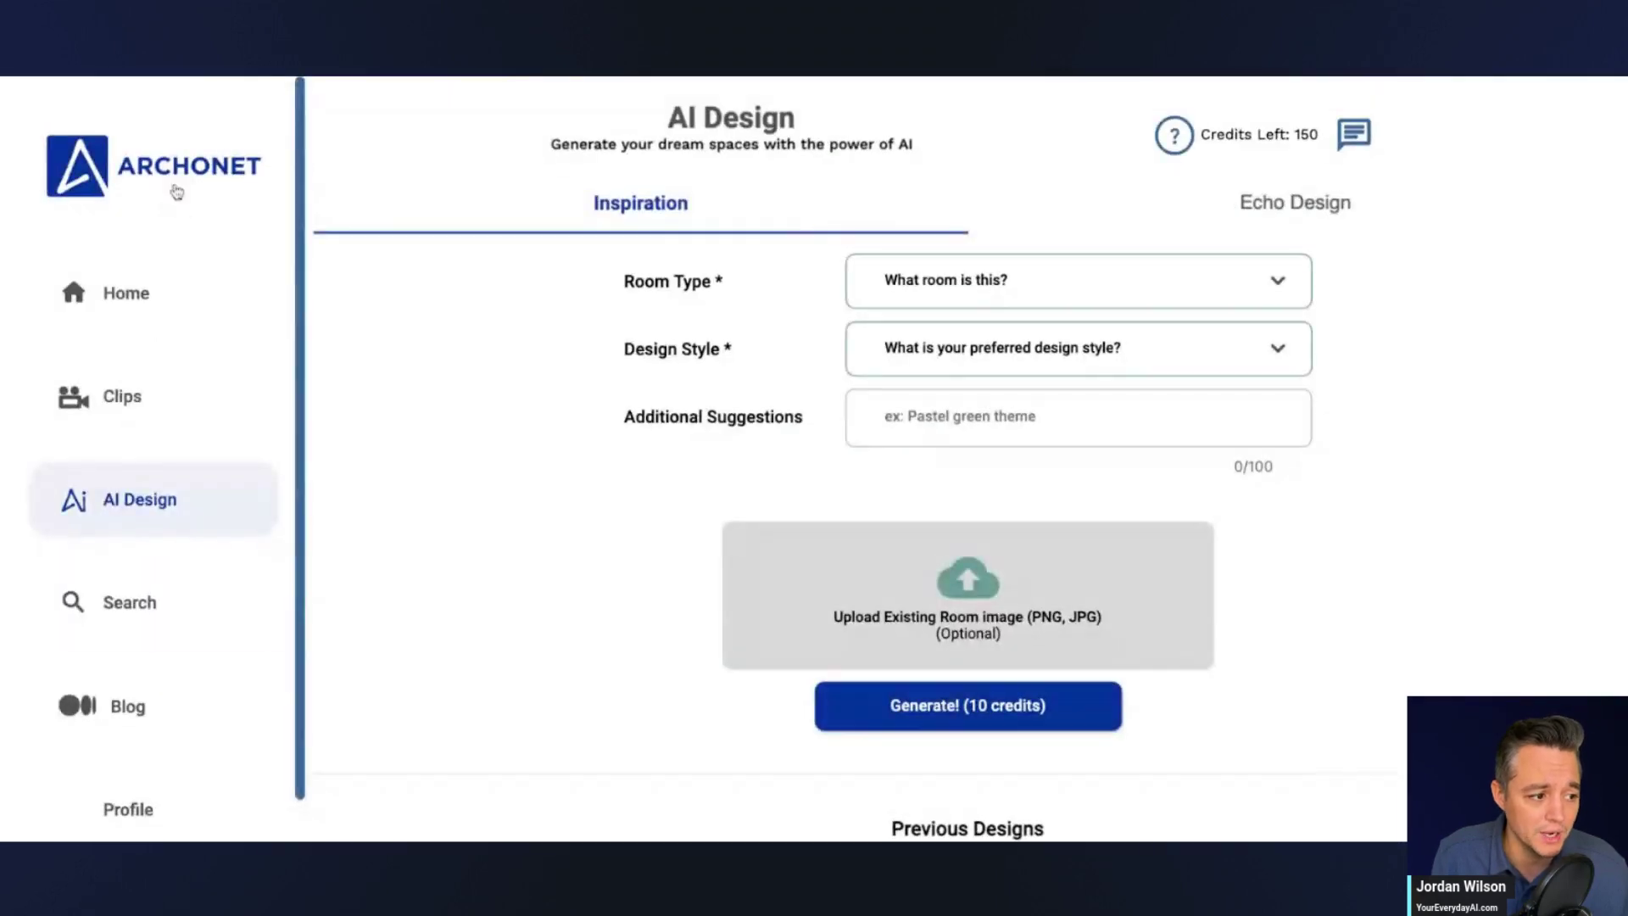
pyautogui.click(1013, 291)
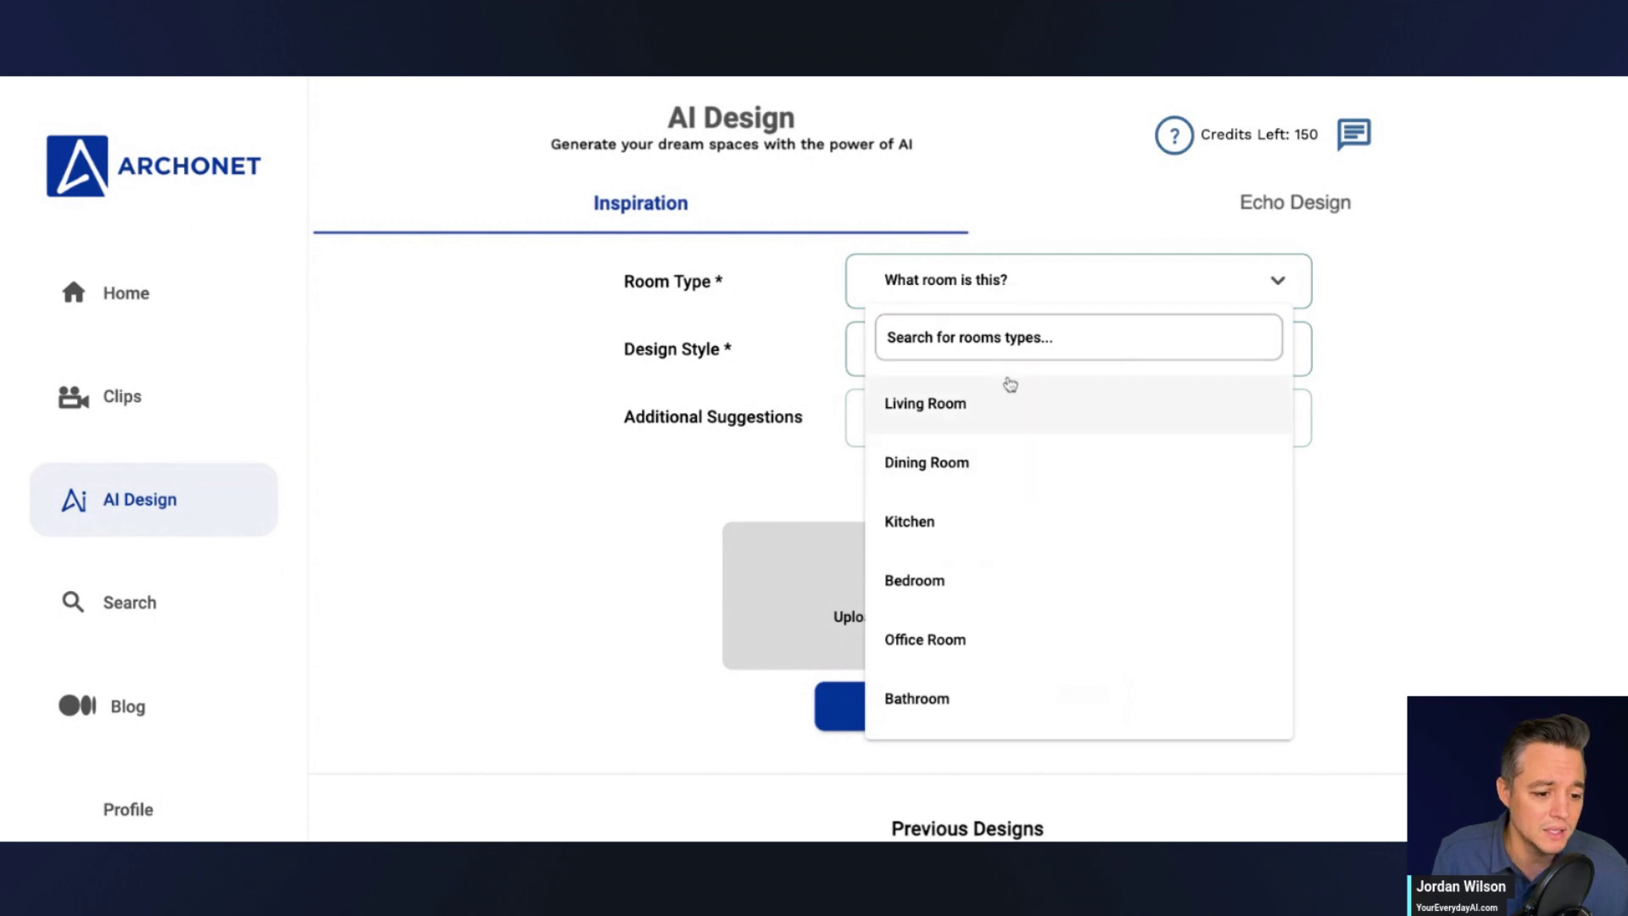
pyautogui.click(1395, 458)
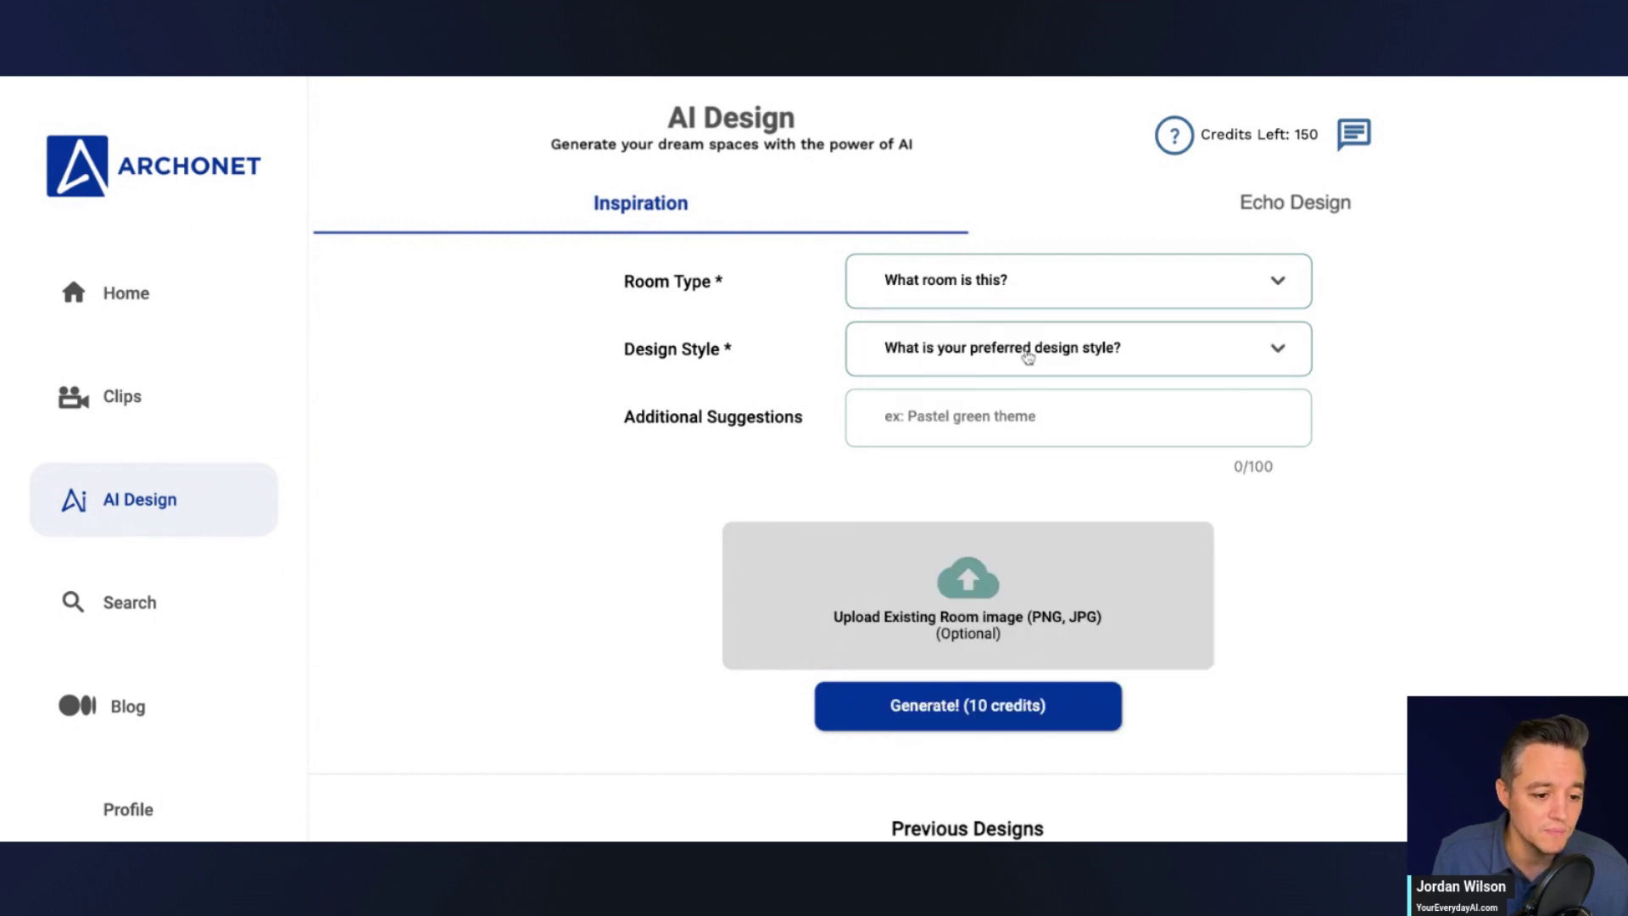
pyautogui.click(1027, 355)
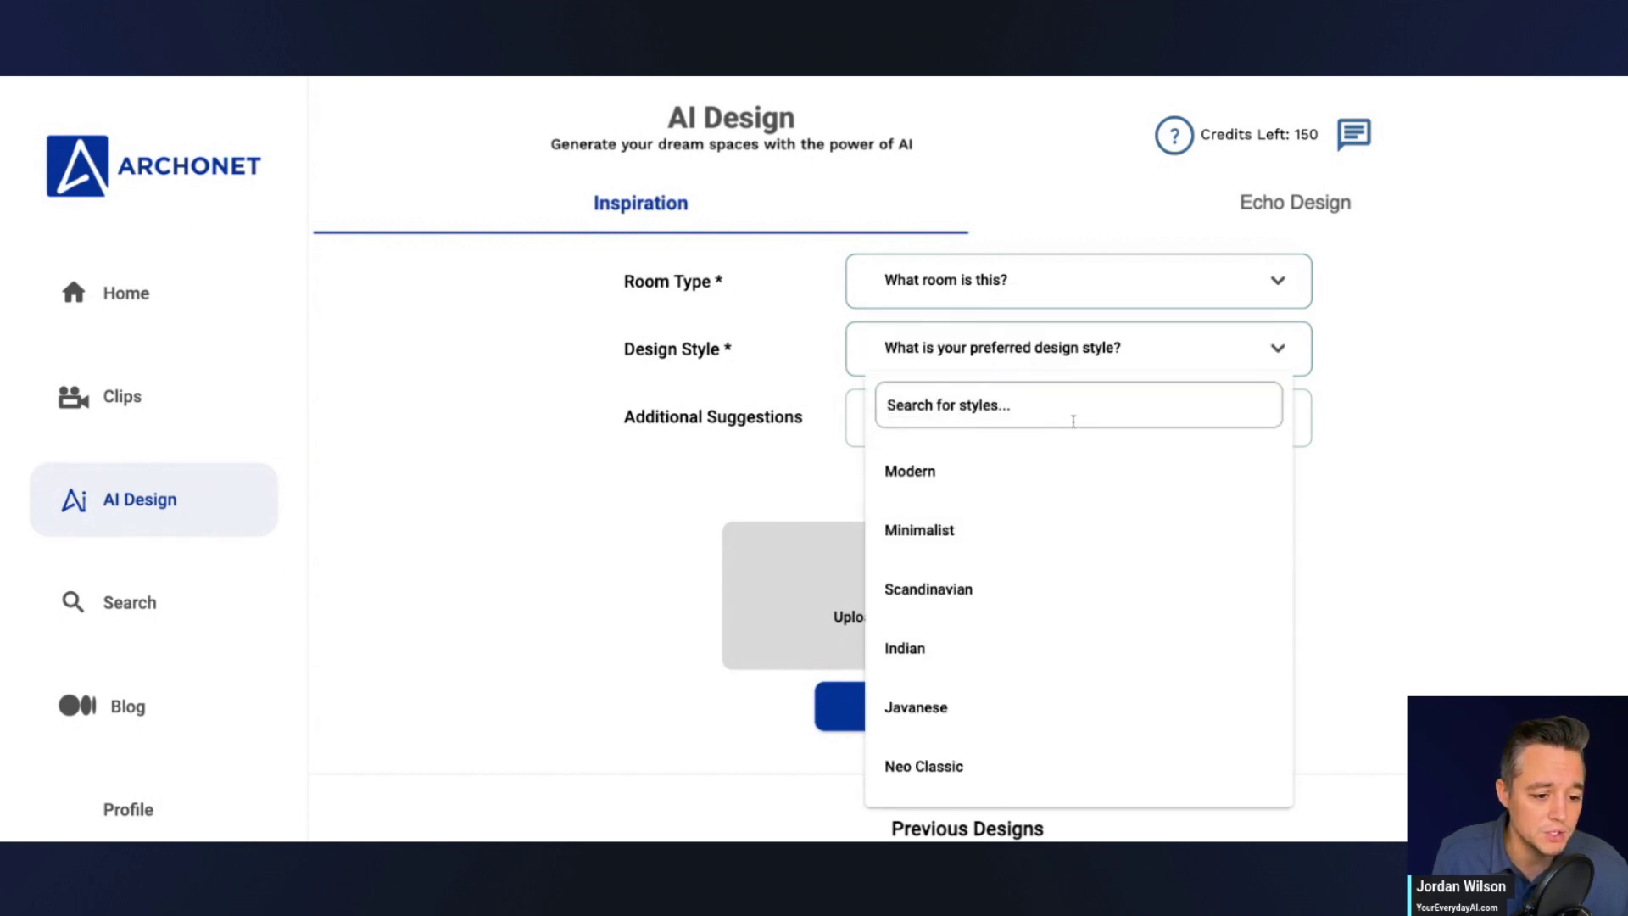
pyautogui.click(1485, 421)
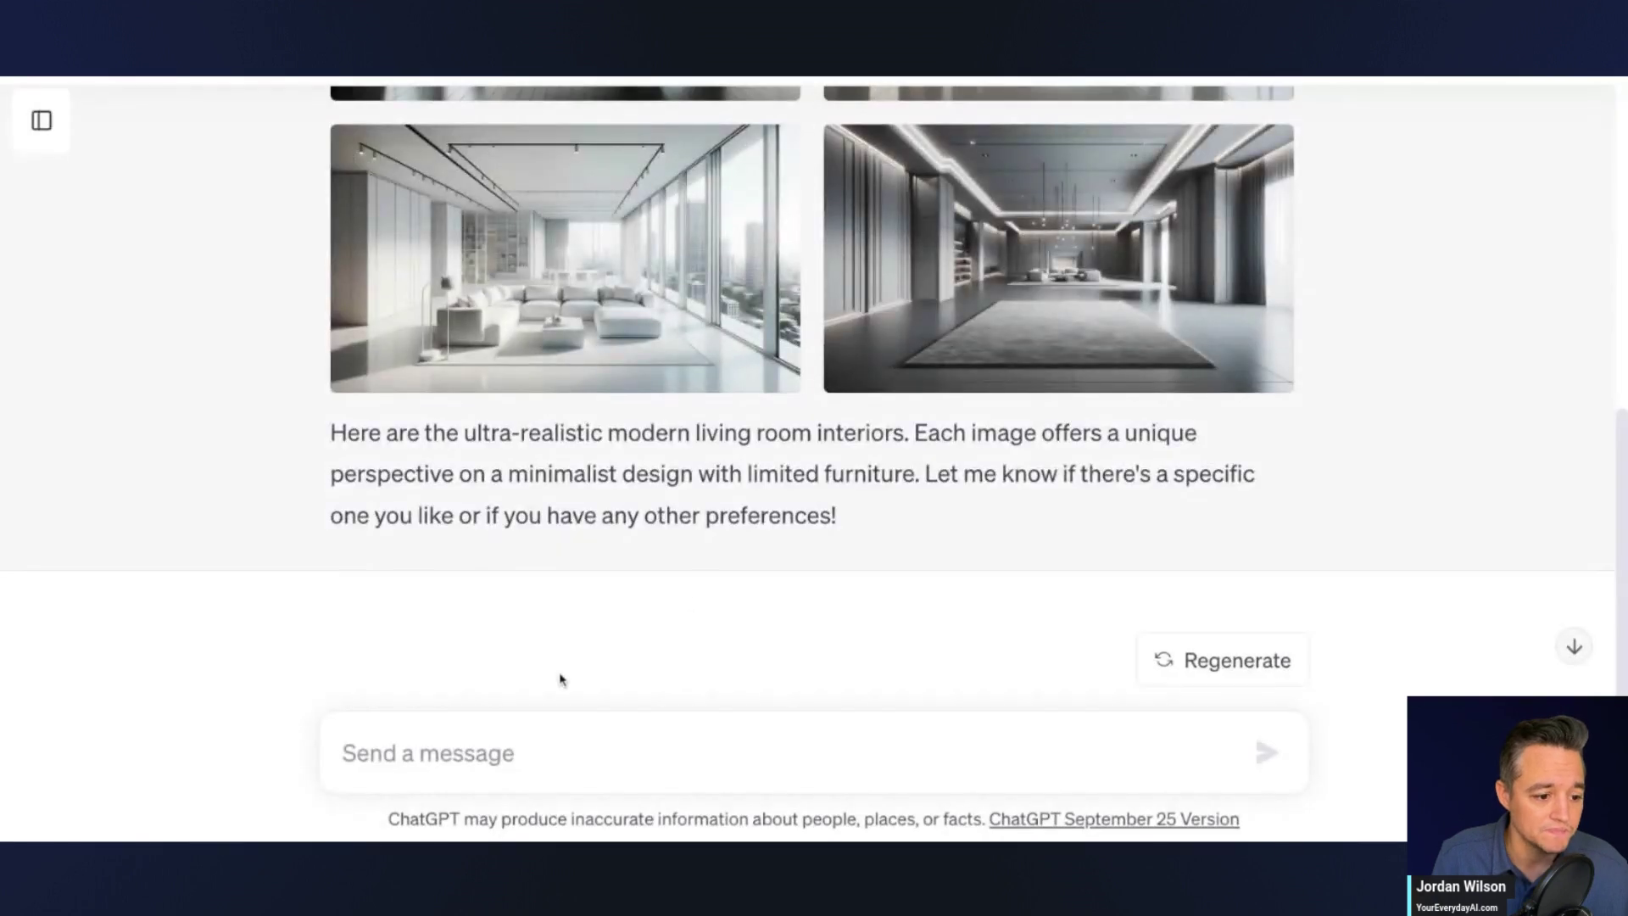
# Step: View the top-left of the four created living room images and its prompt, then return to Archonet
pyautogui.scroll(3, 1087, 568)
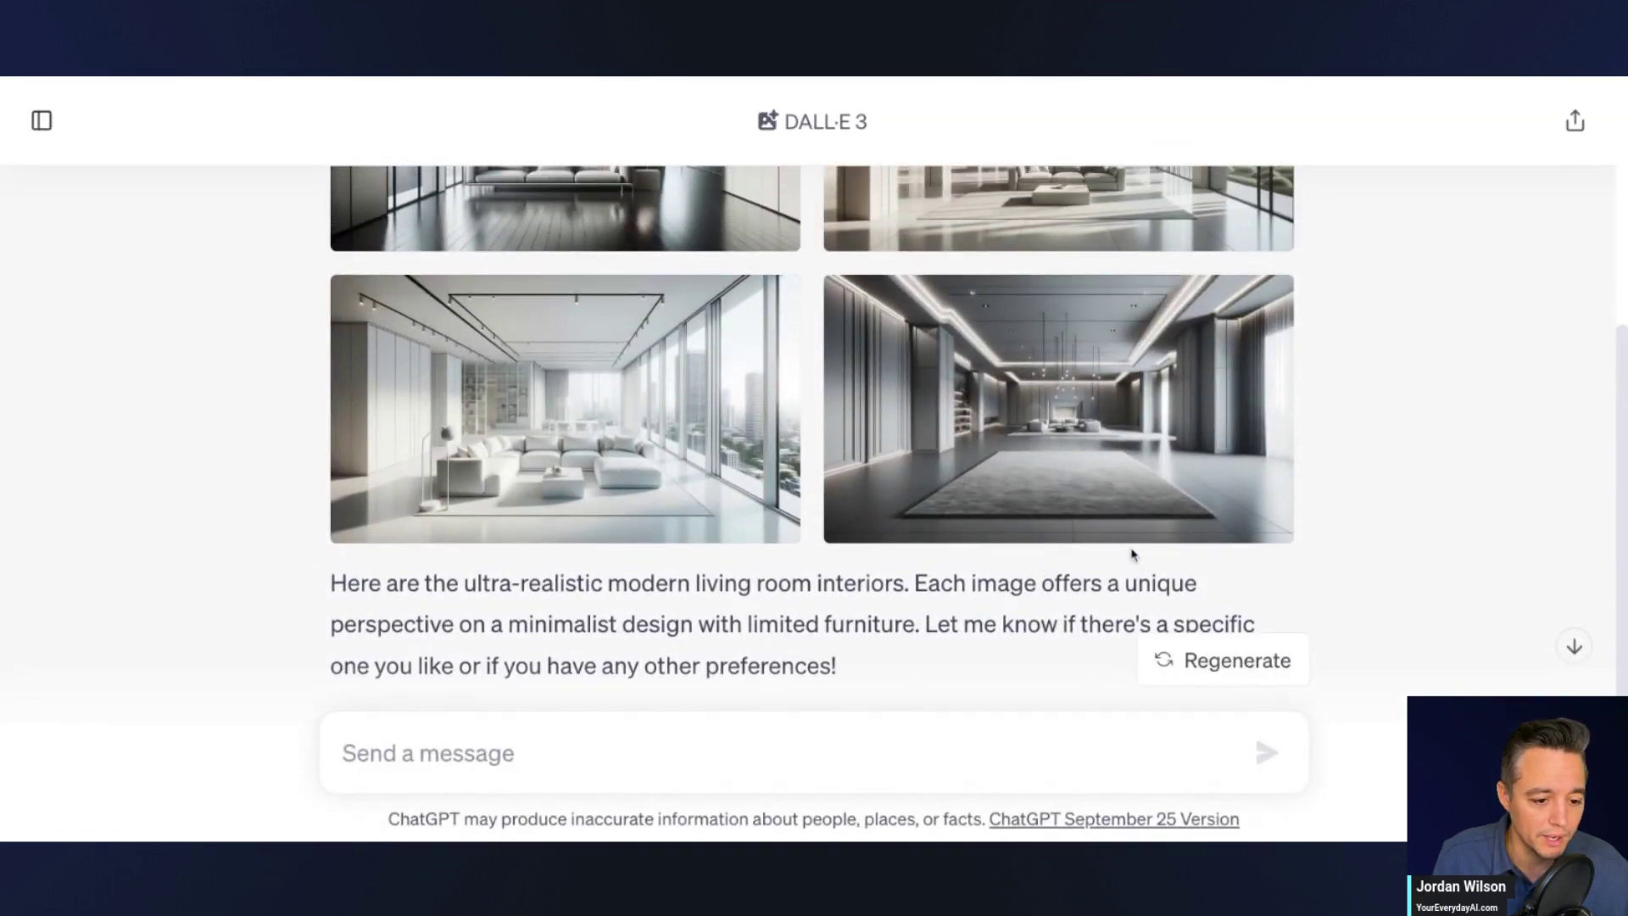
pyautogui.scroll(3, 1132, 553)
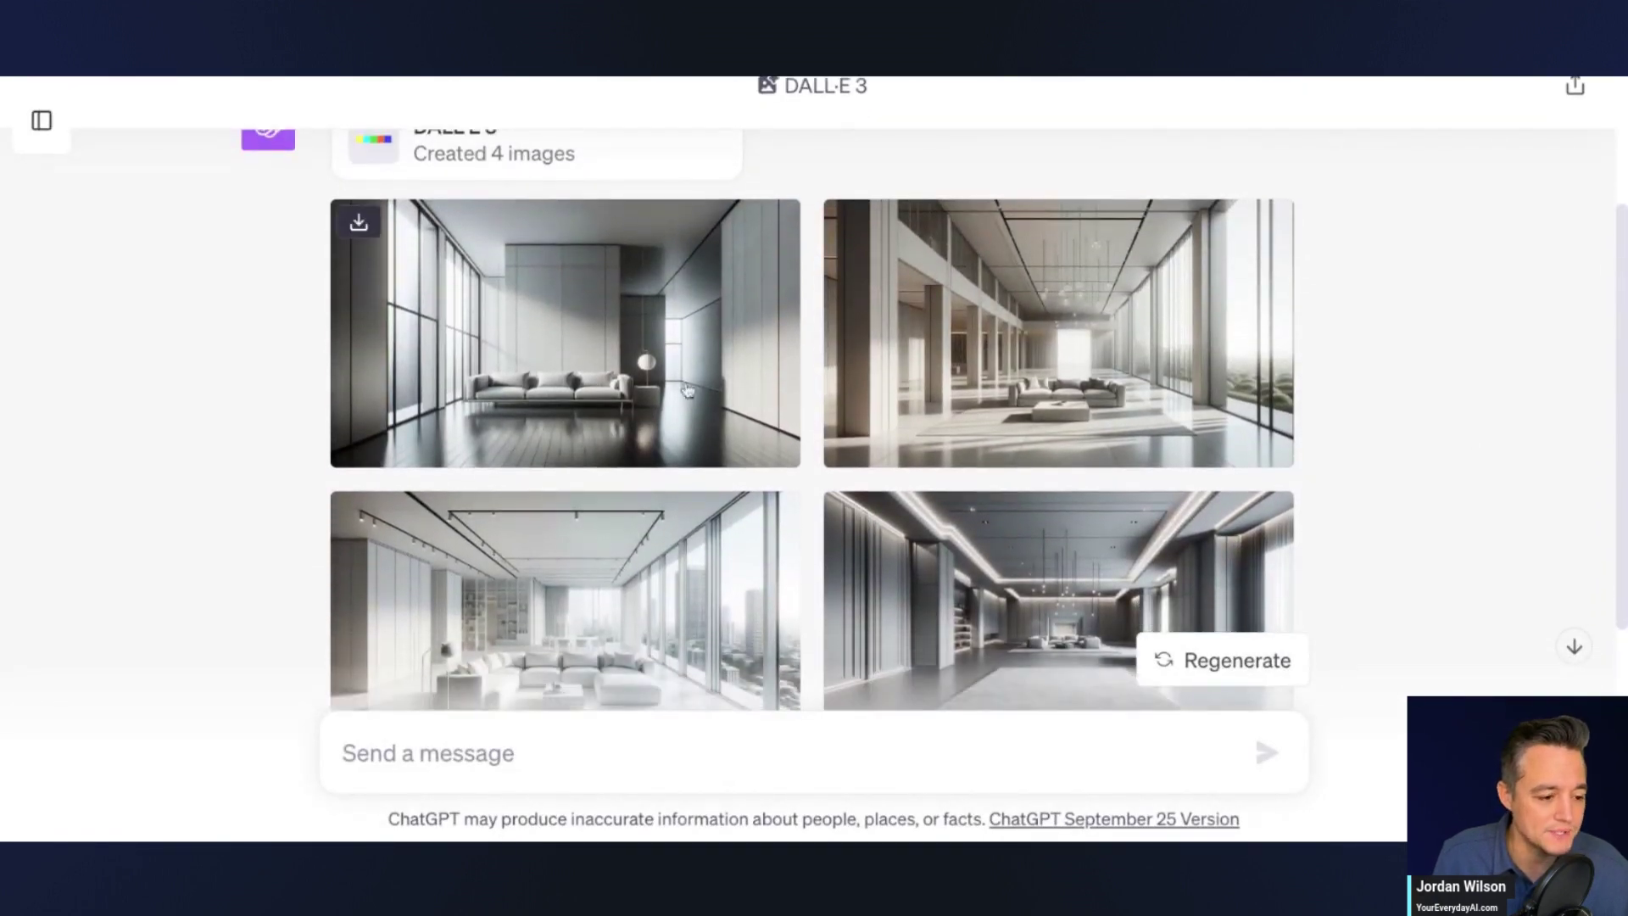
pyautogui.scroll(1, 715, 403)
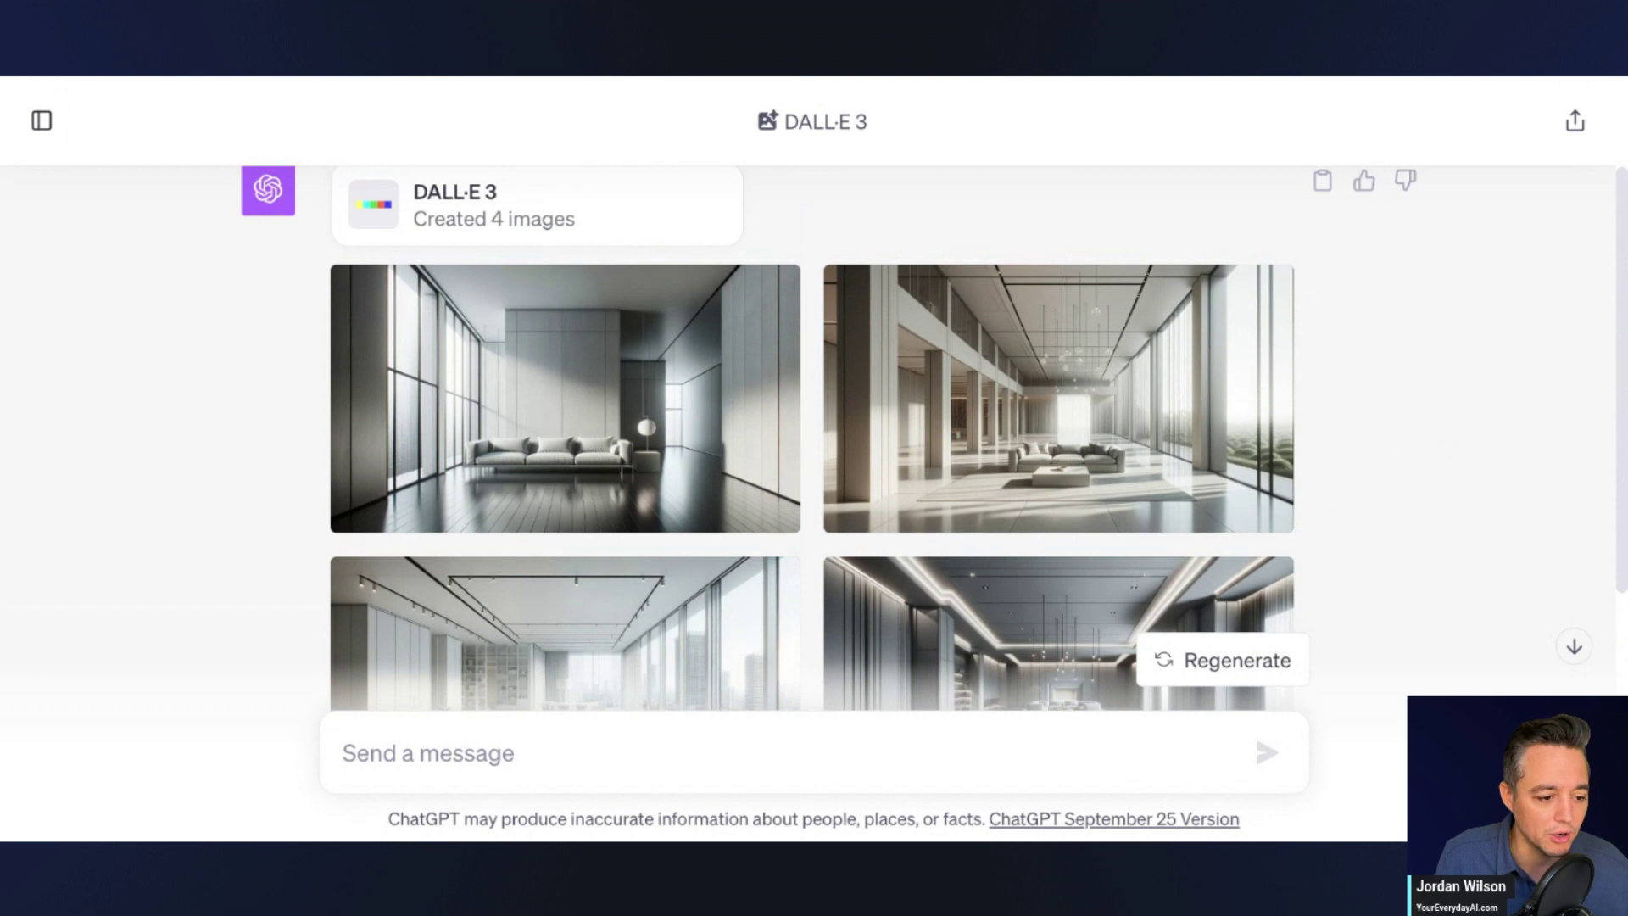
pyautogui.click(558, 445)
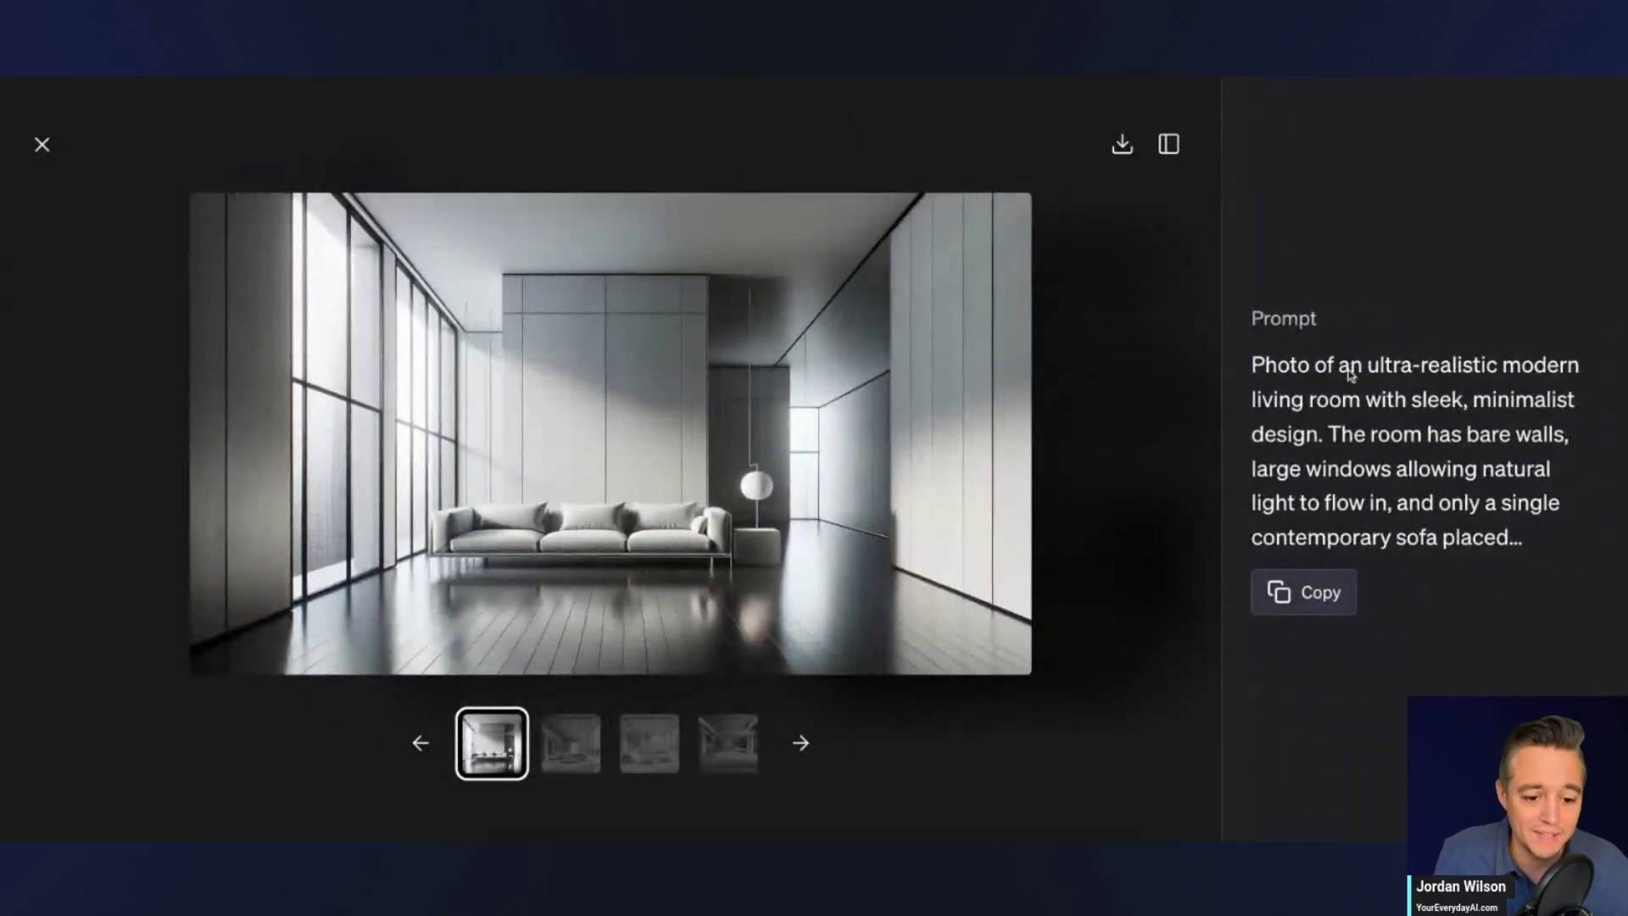
pyautogui.moveTo(1260, 362); pyautogui.dragTo(1261, 363)
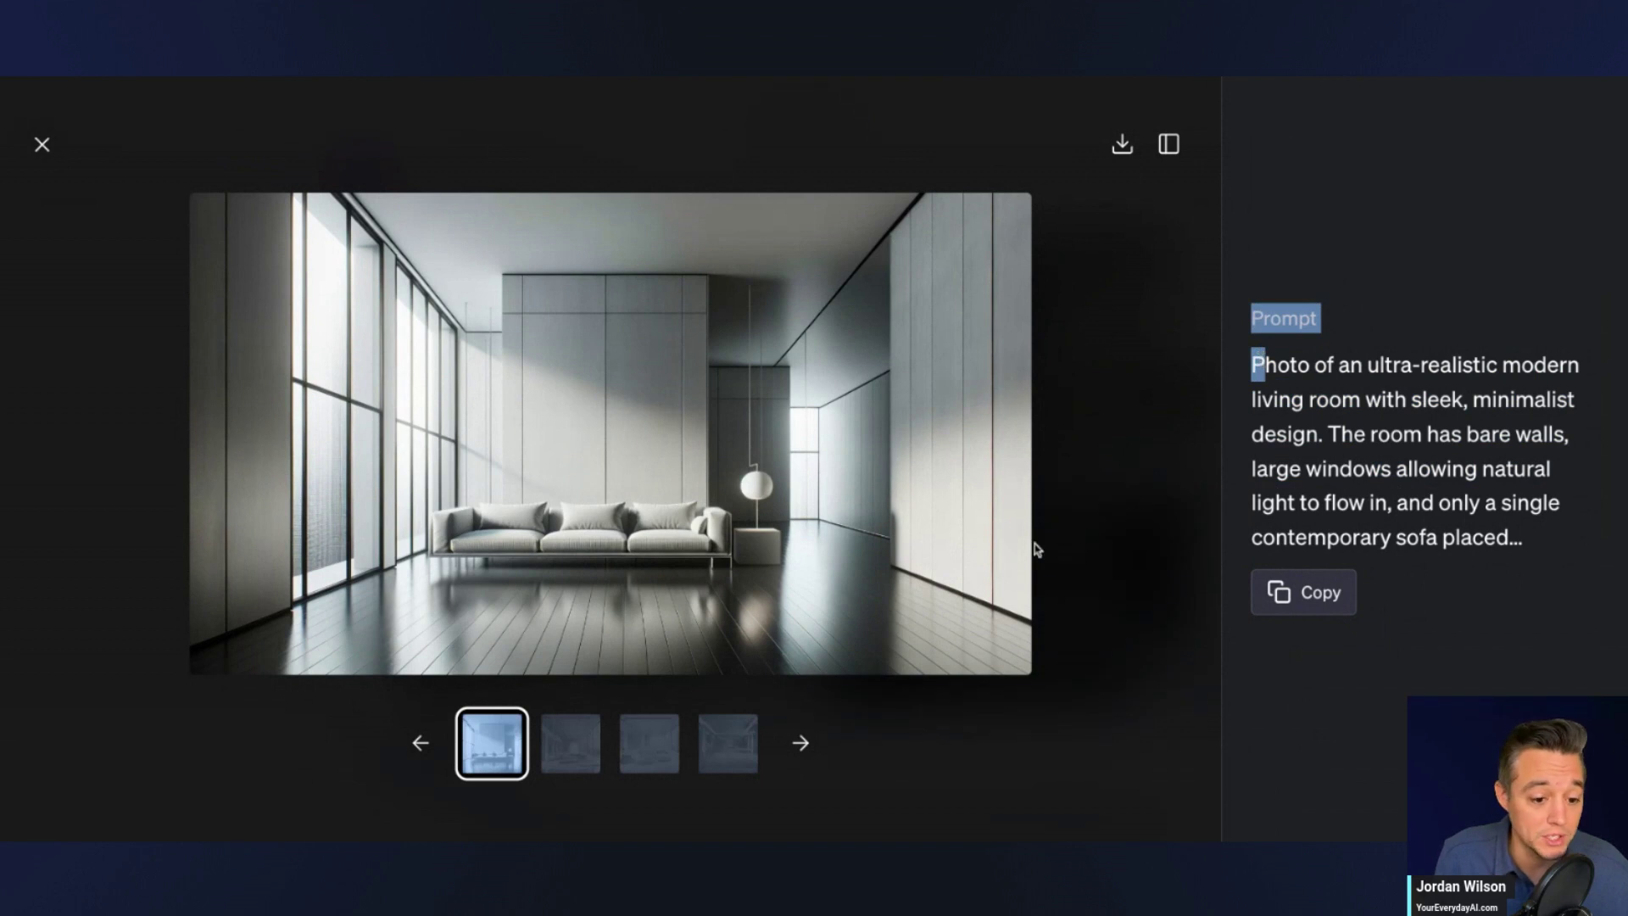
pyautogui.click(1127, 148)
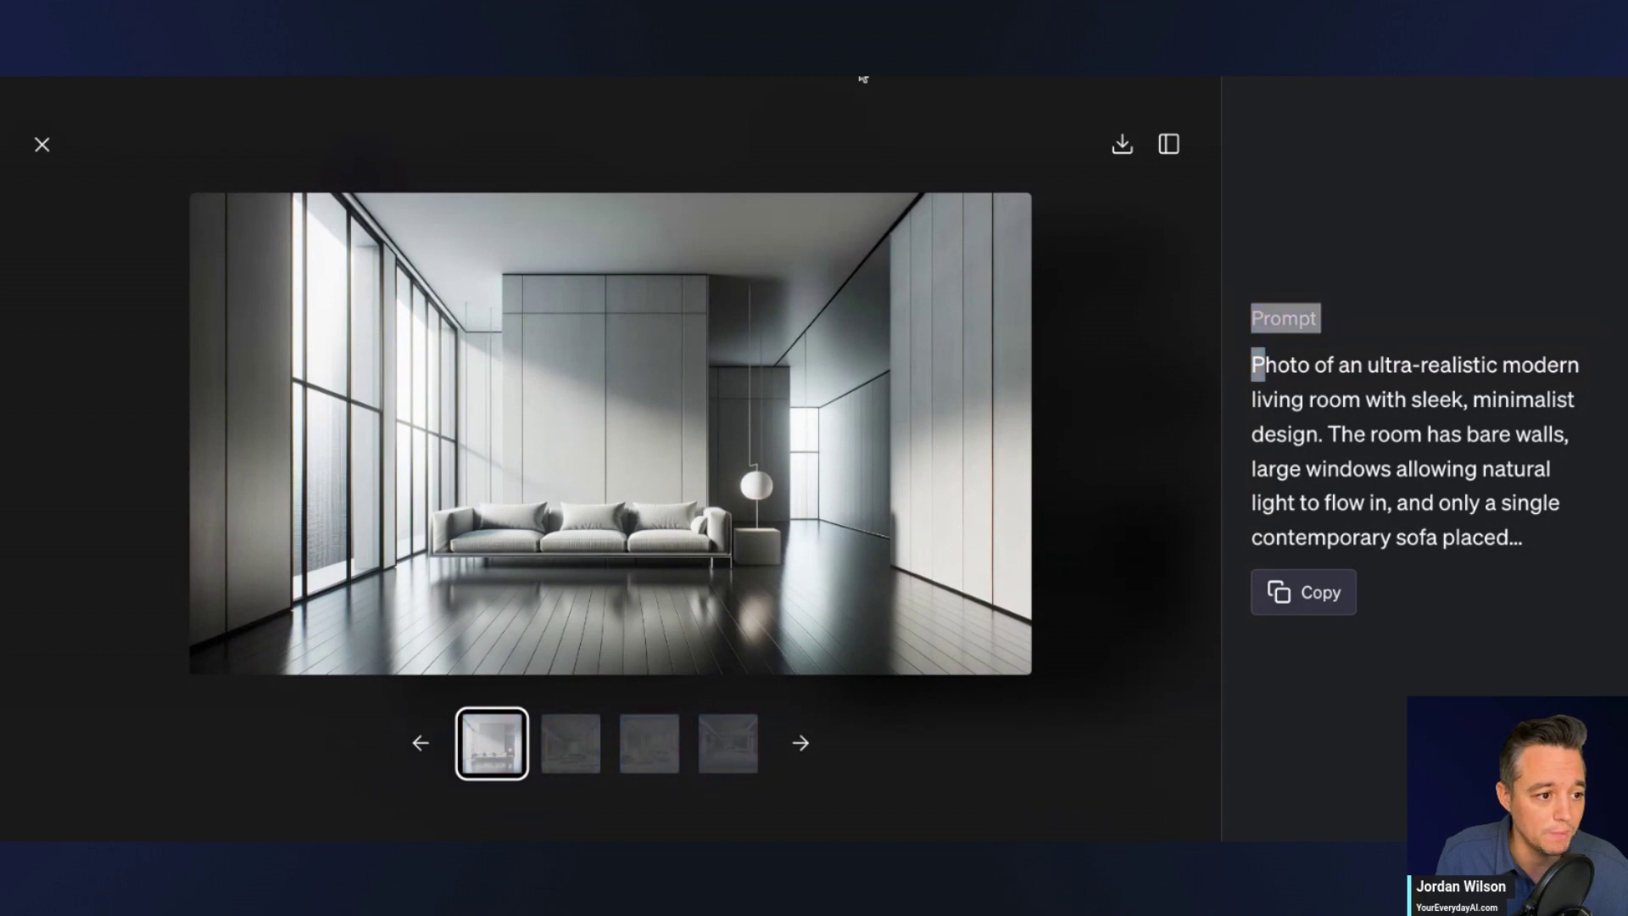
pyautogui.hotkey('alt', 'Tab')
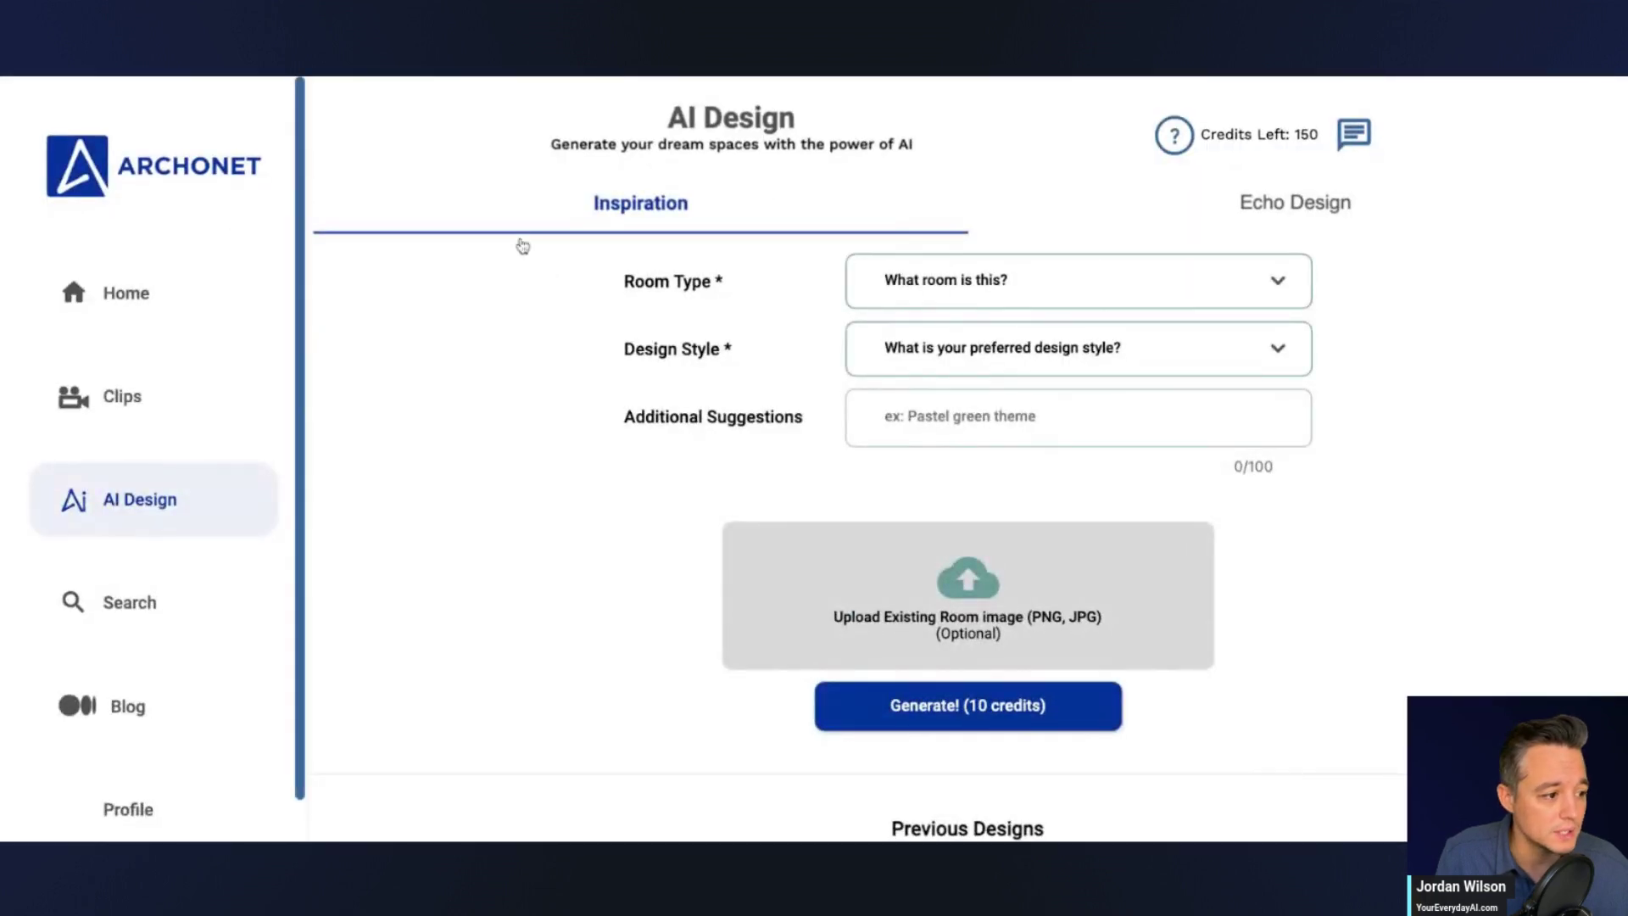
# Step: Set the room type to Living Room and the design style to Modern
pyautogui.click(959, 297)
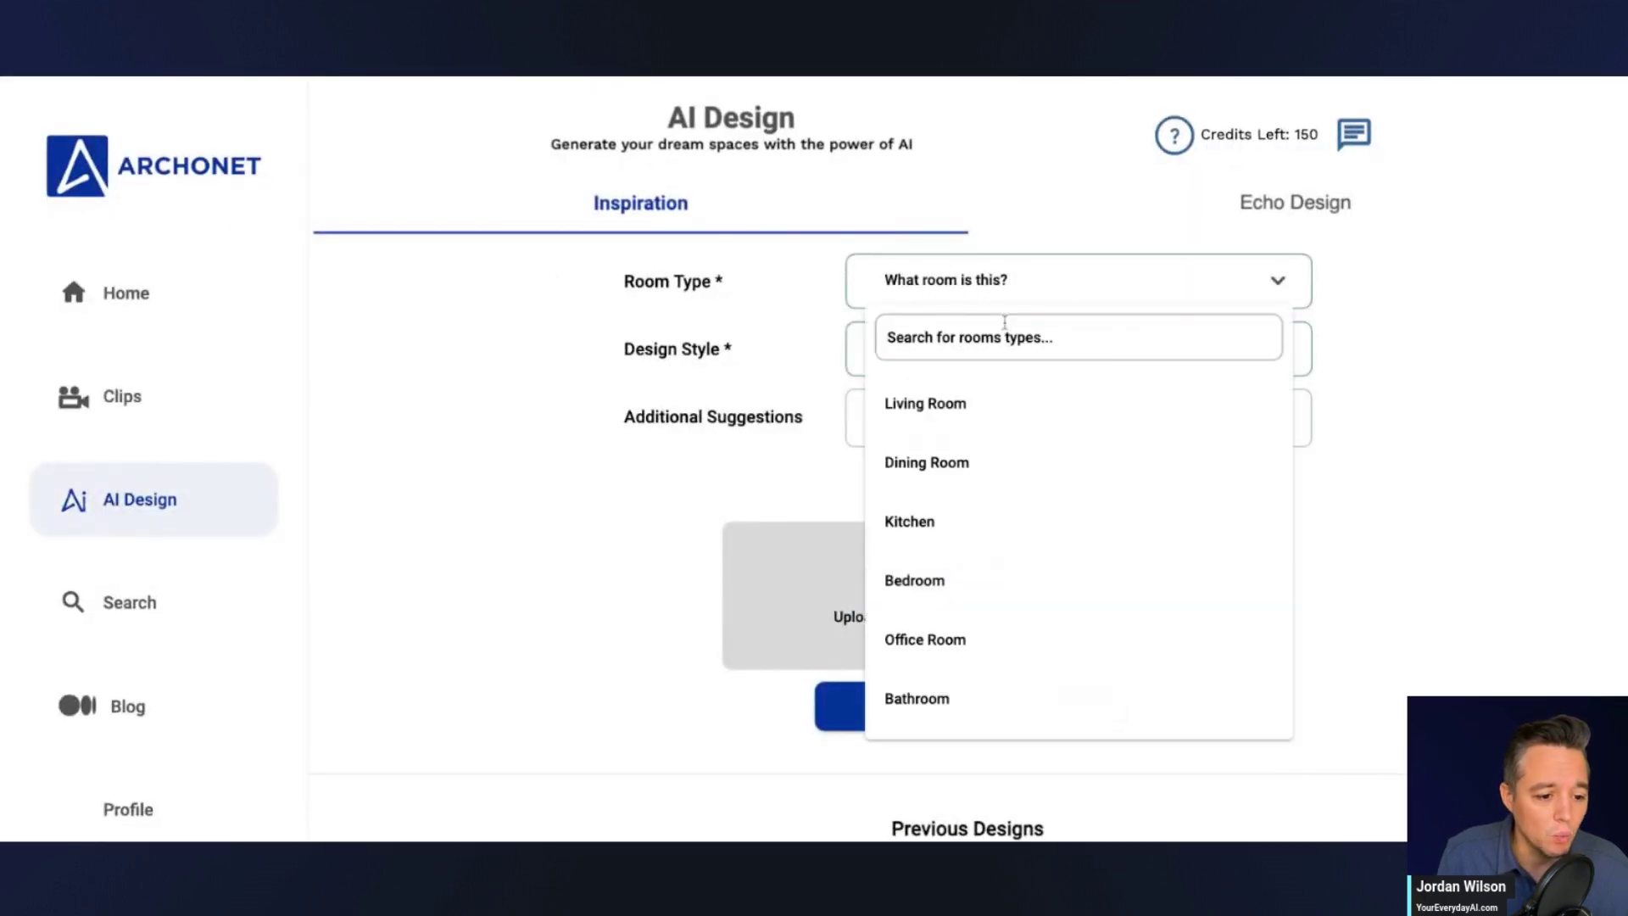
pyautogui.click(999, 397)
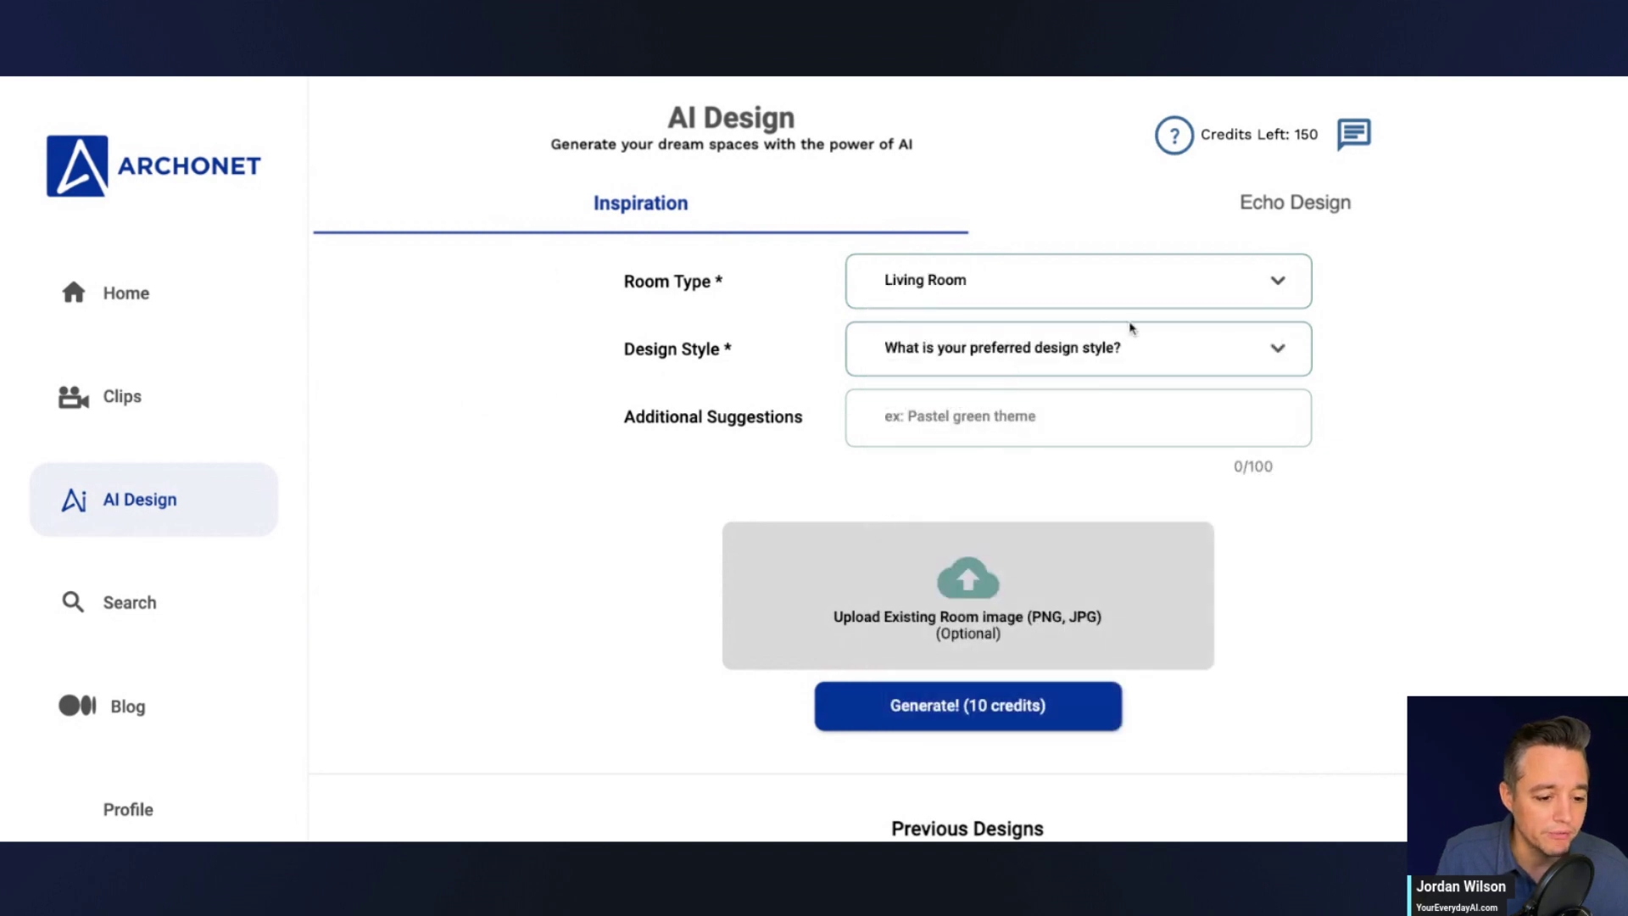
pyautogui.click(1109, 354)
pyautogui.click(994, 473)
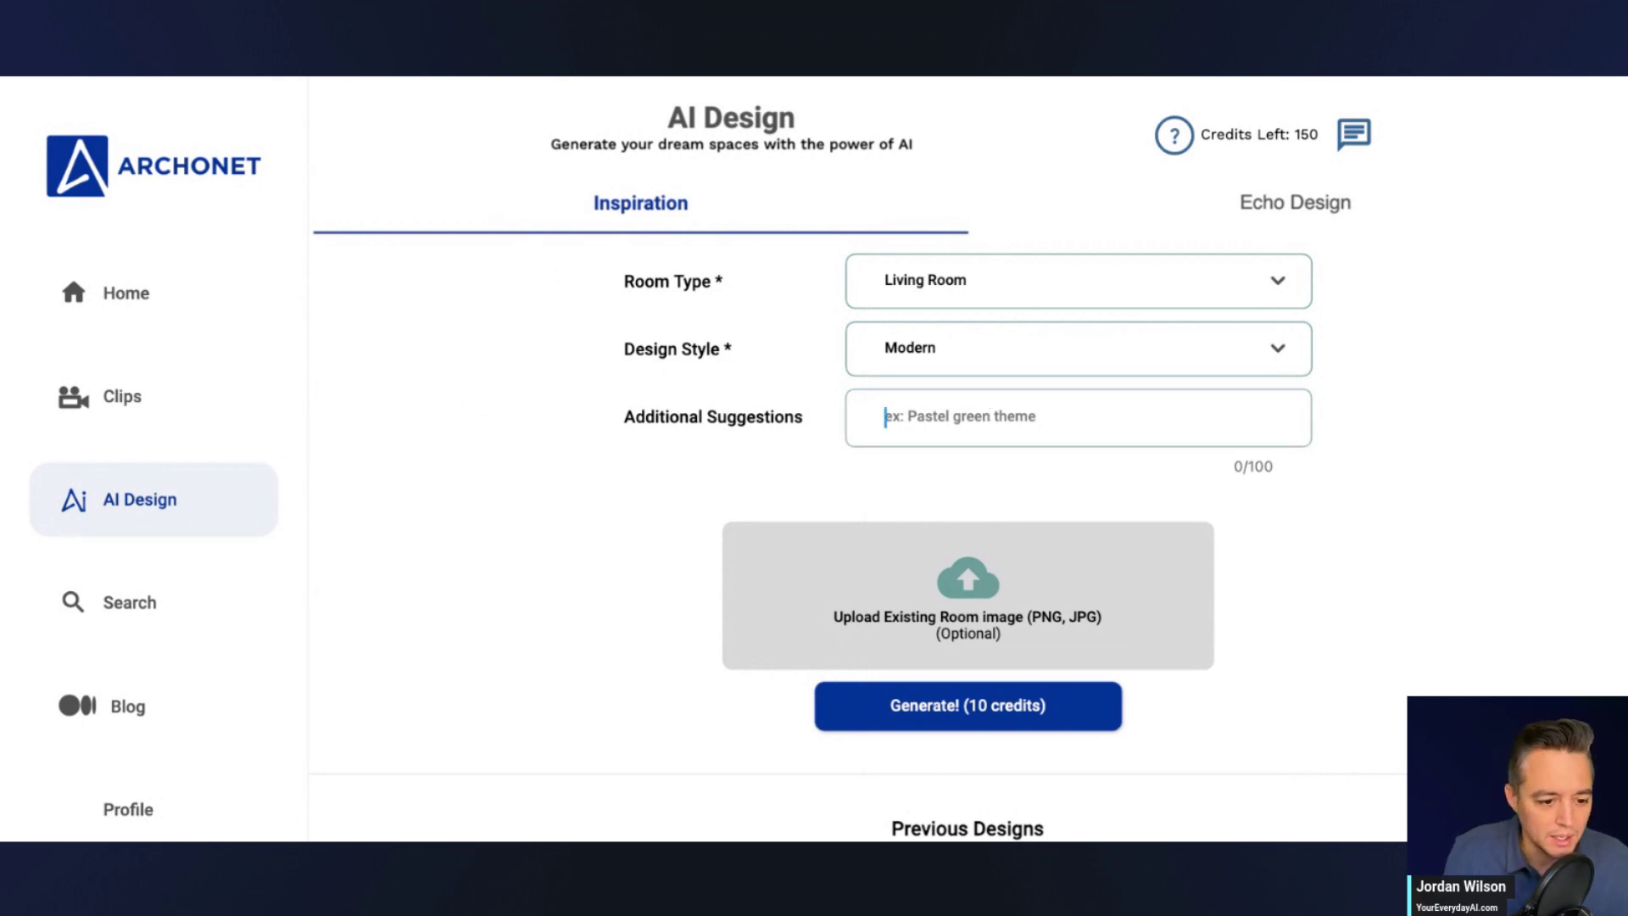
# Step: Enter 'high end furnishing' as the additional suggestion
pyautogui.write('high en')
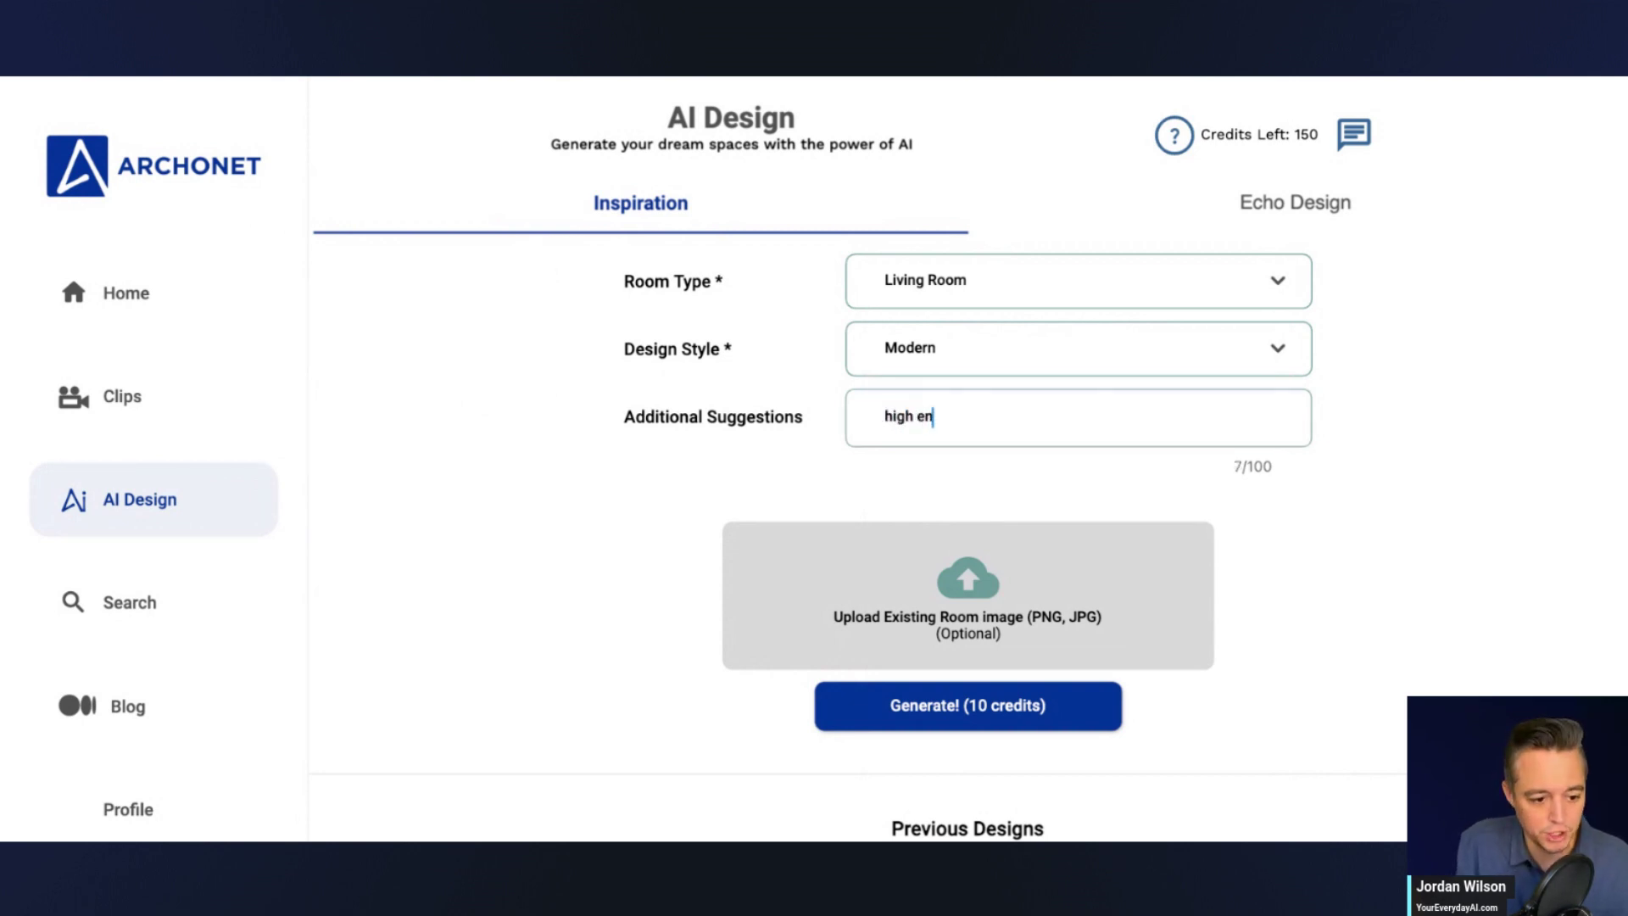
pyautogui.write('d furnishin')
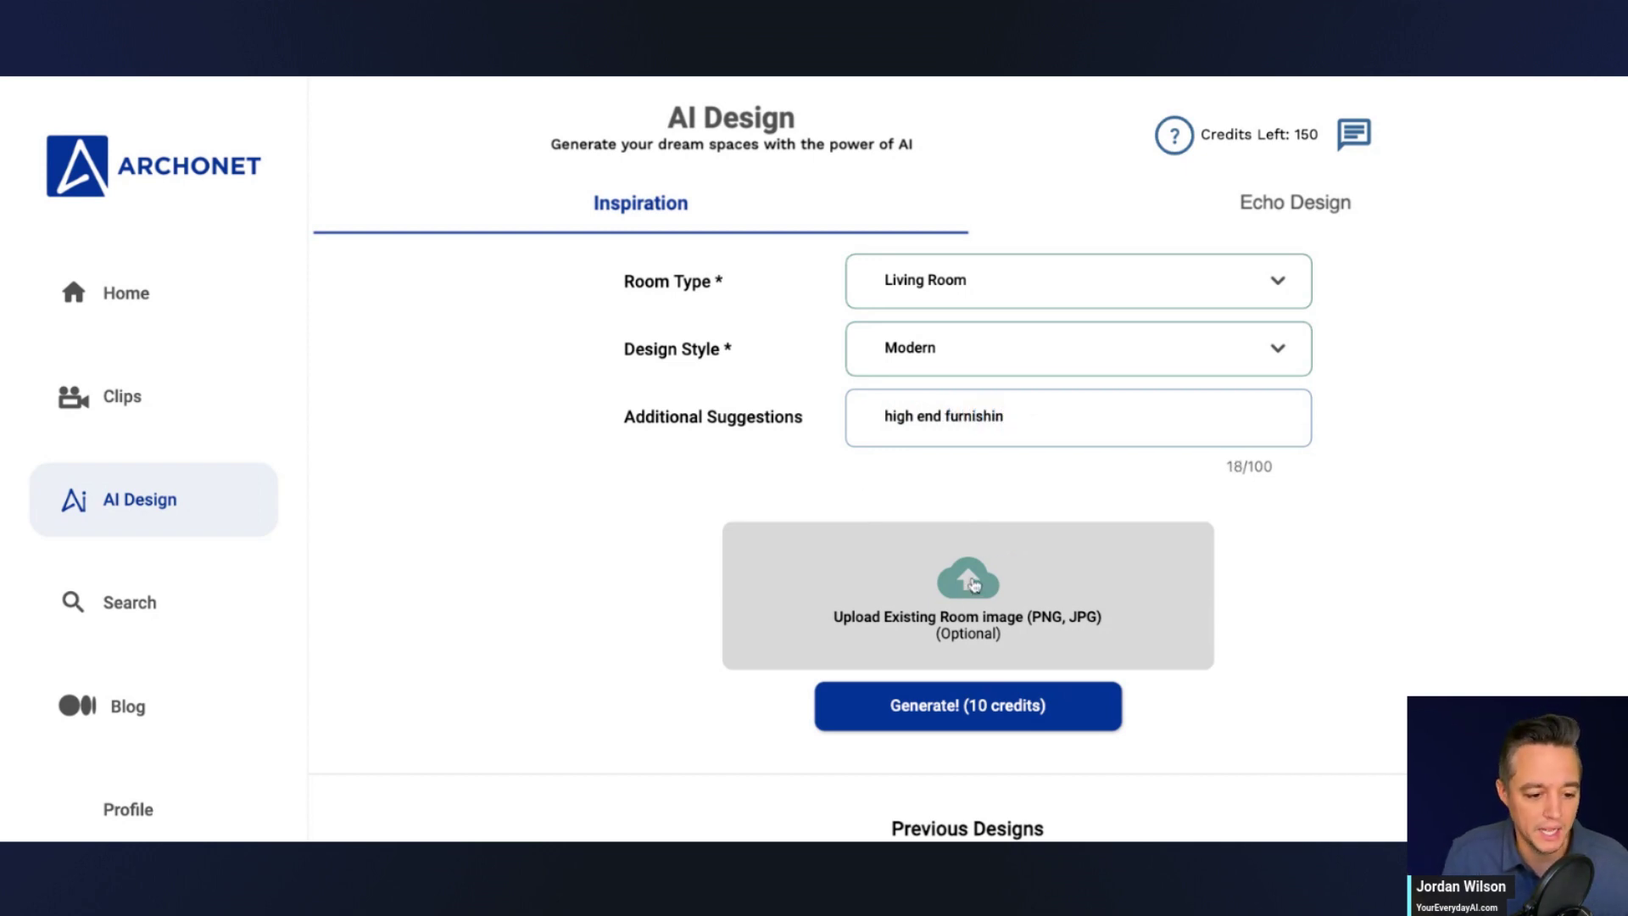
pyautogui.write('h')
pyautogui.write('g')
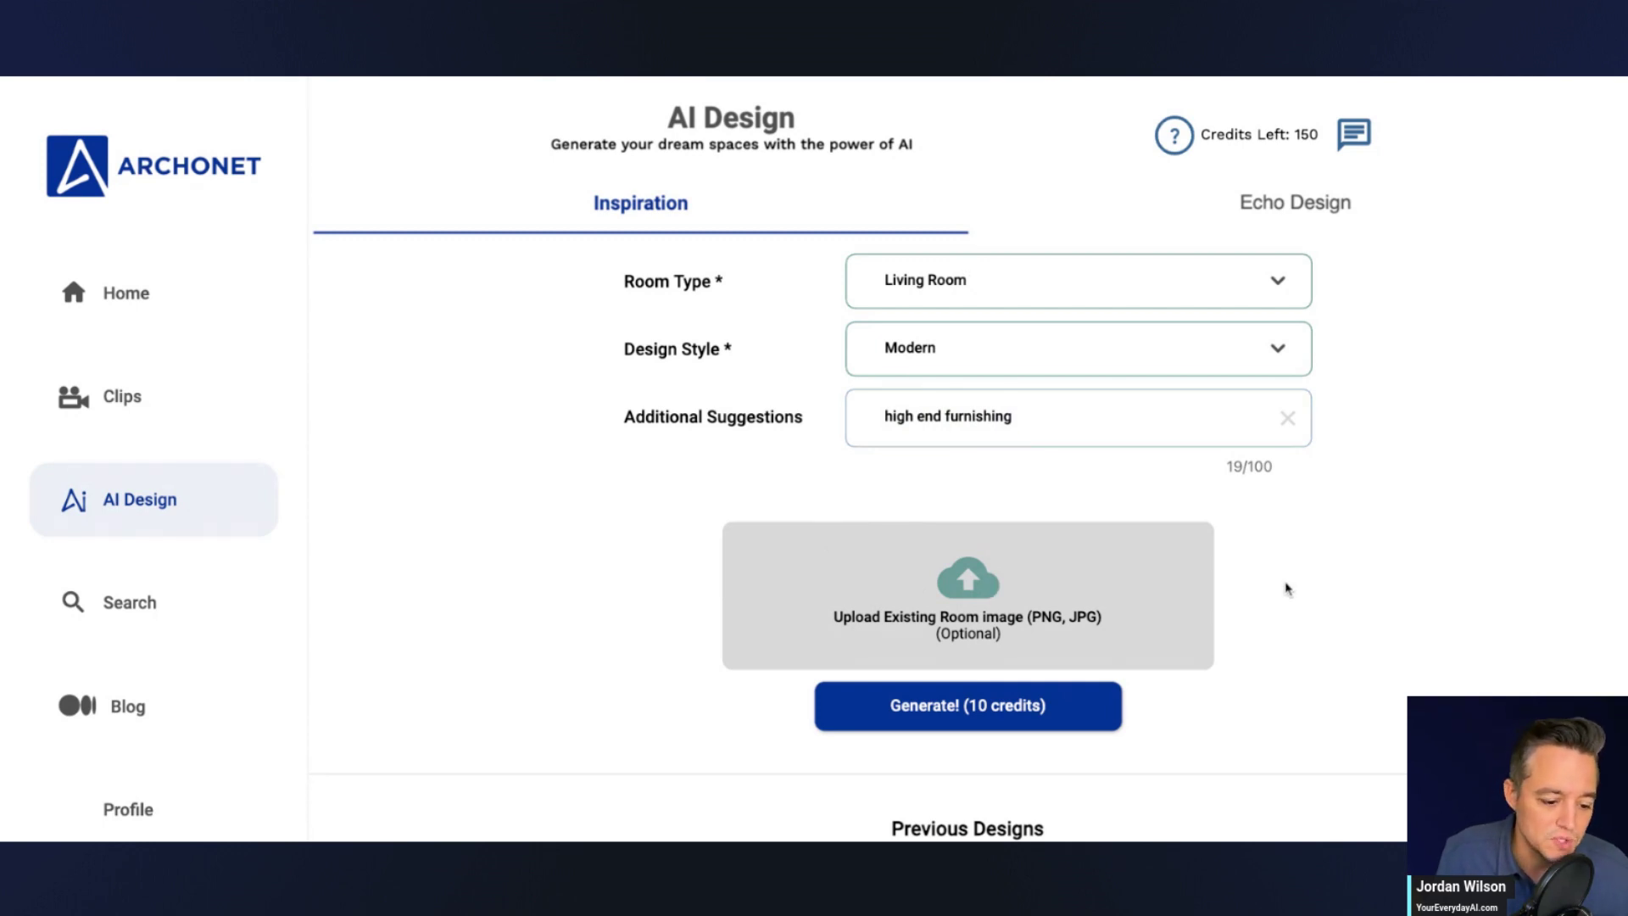
pyautogui.scroll(-3, 1268, 603)
pyautogui.scroll(-3, 1002, 670)
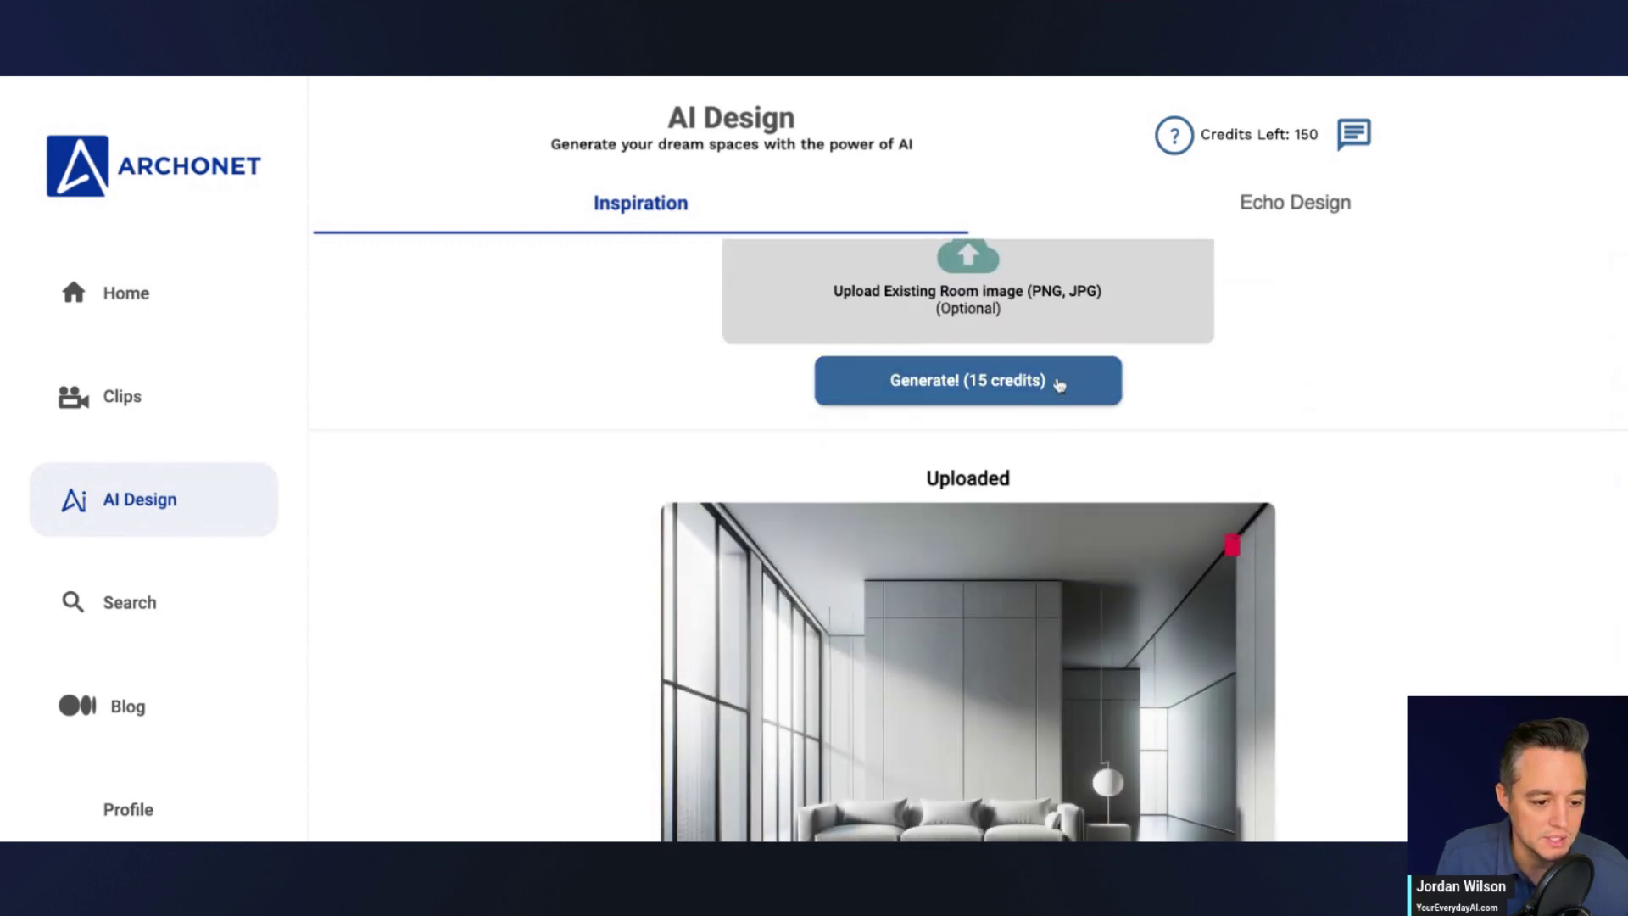
# Step: Generate the modern living room for 15 credits and view it beside the uploaded room
pyautogui.click(1059, 385)
pyautogui.scroll(2, 1018, 412)
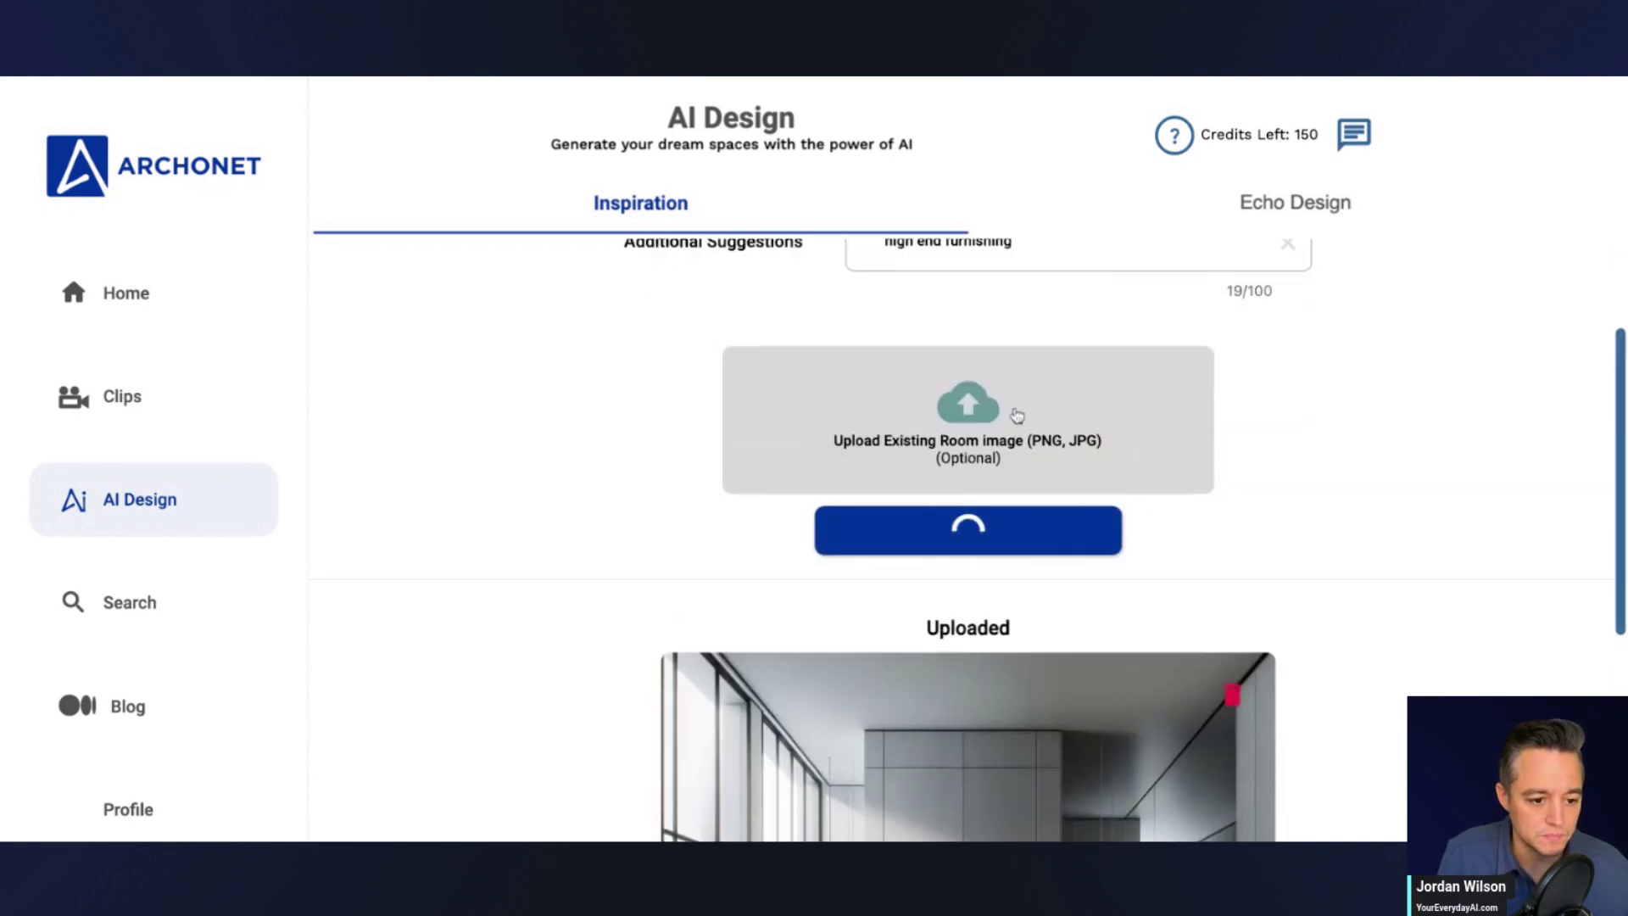
pyautogui.scroll(2, 1225, 443)
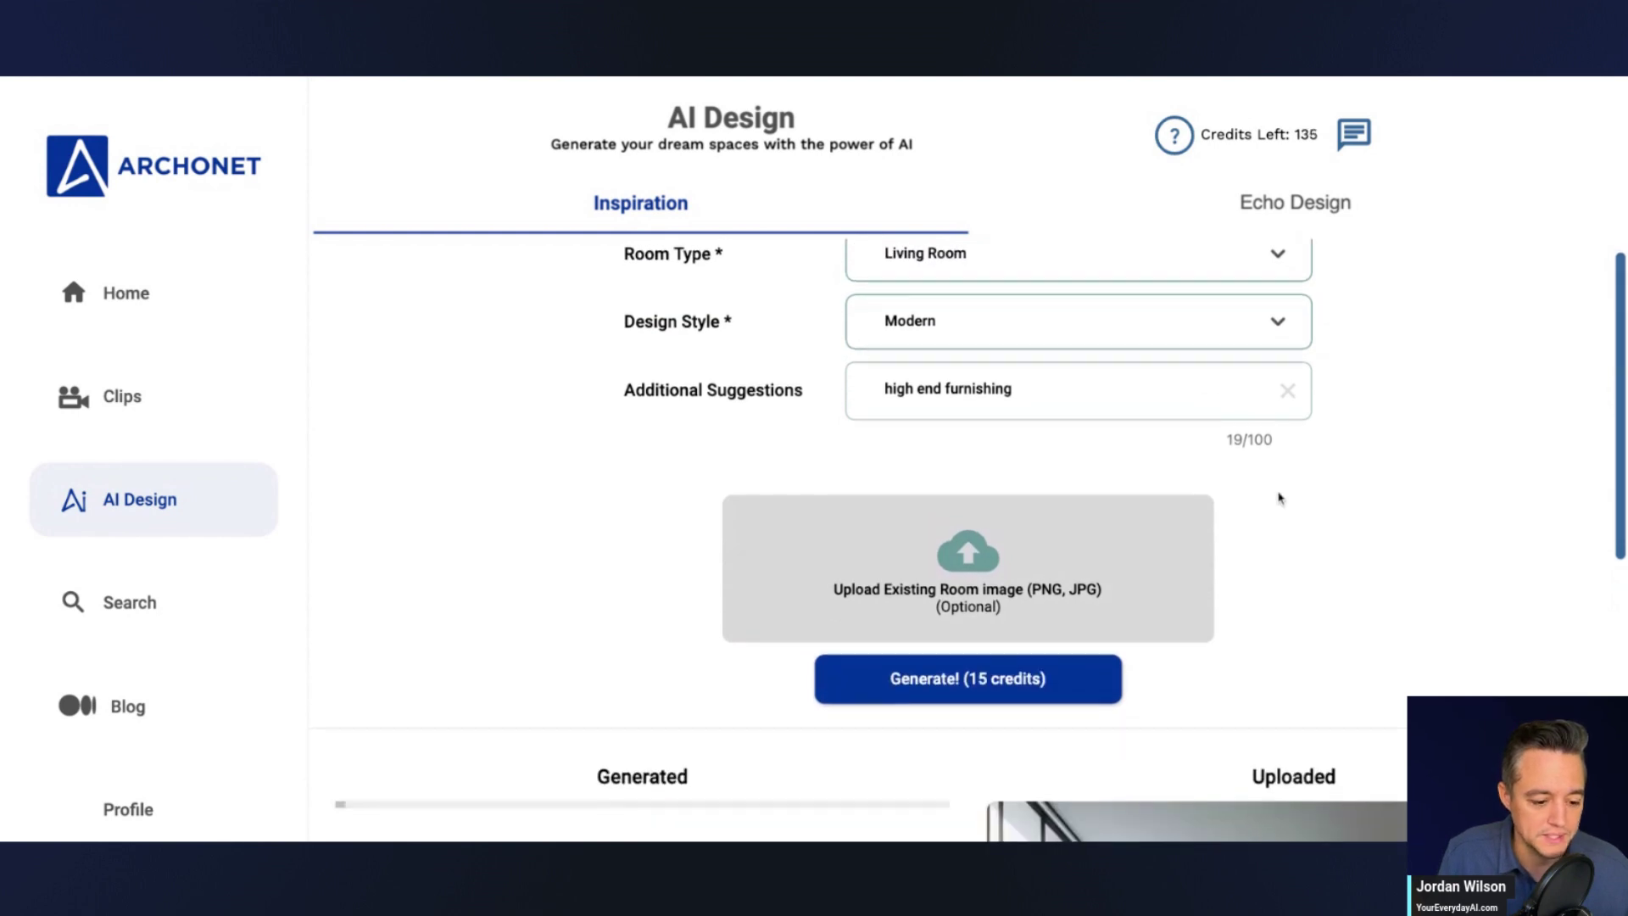
pyautogui.scroll(-6, 1433, 472)
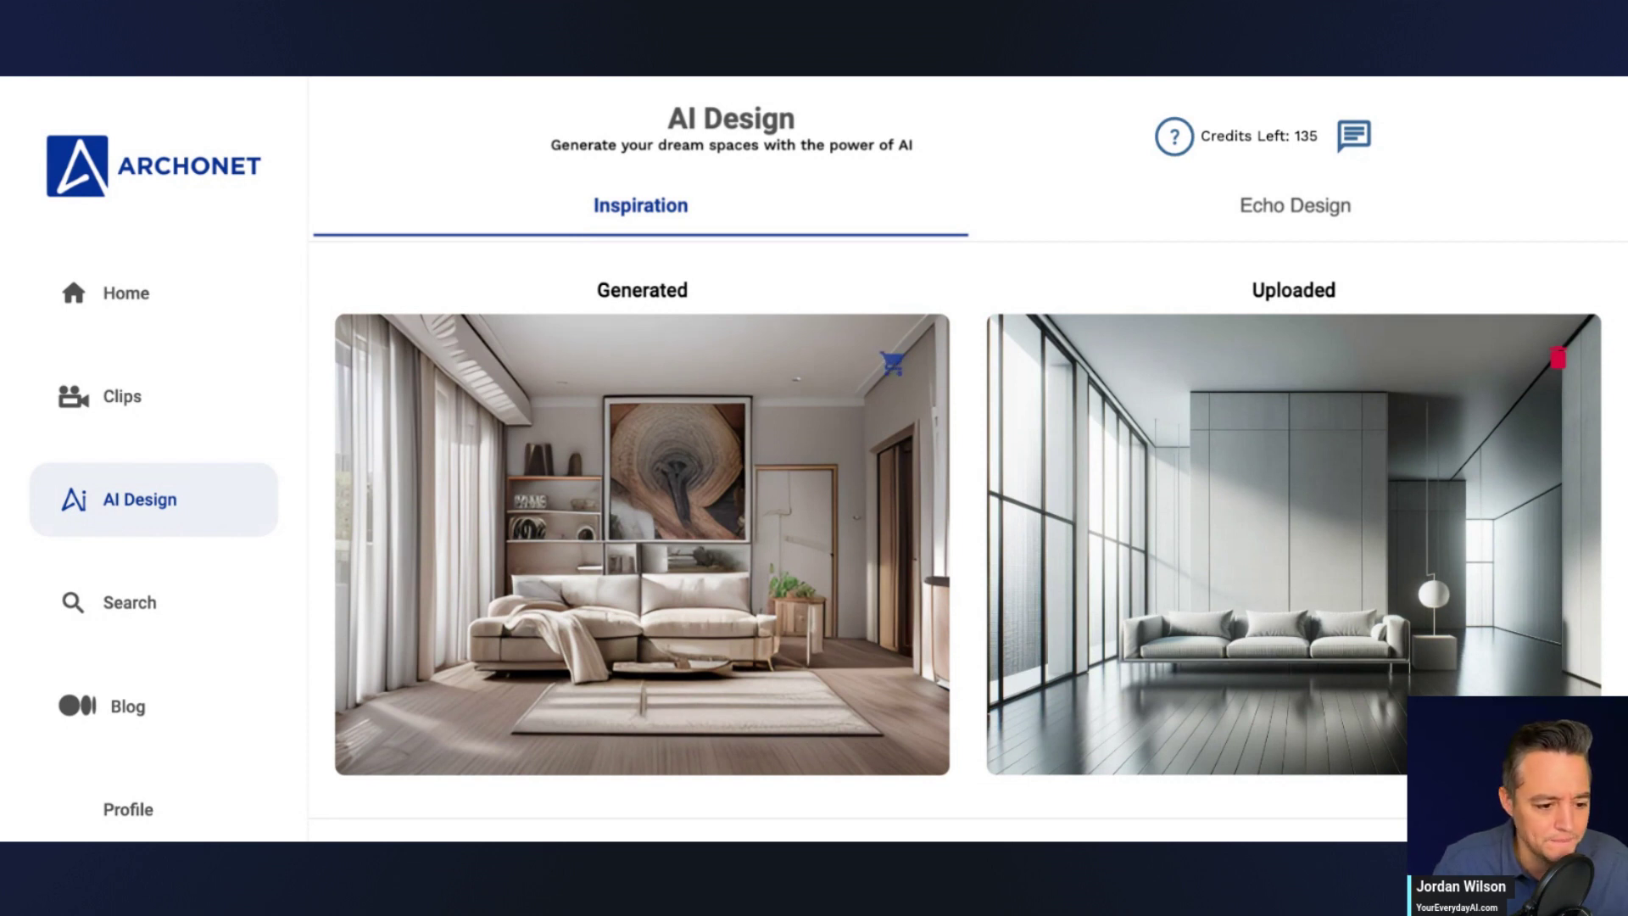
pyautogui.scroll(-1, 294, 644)
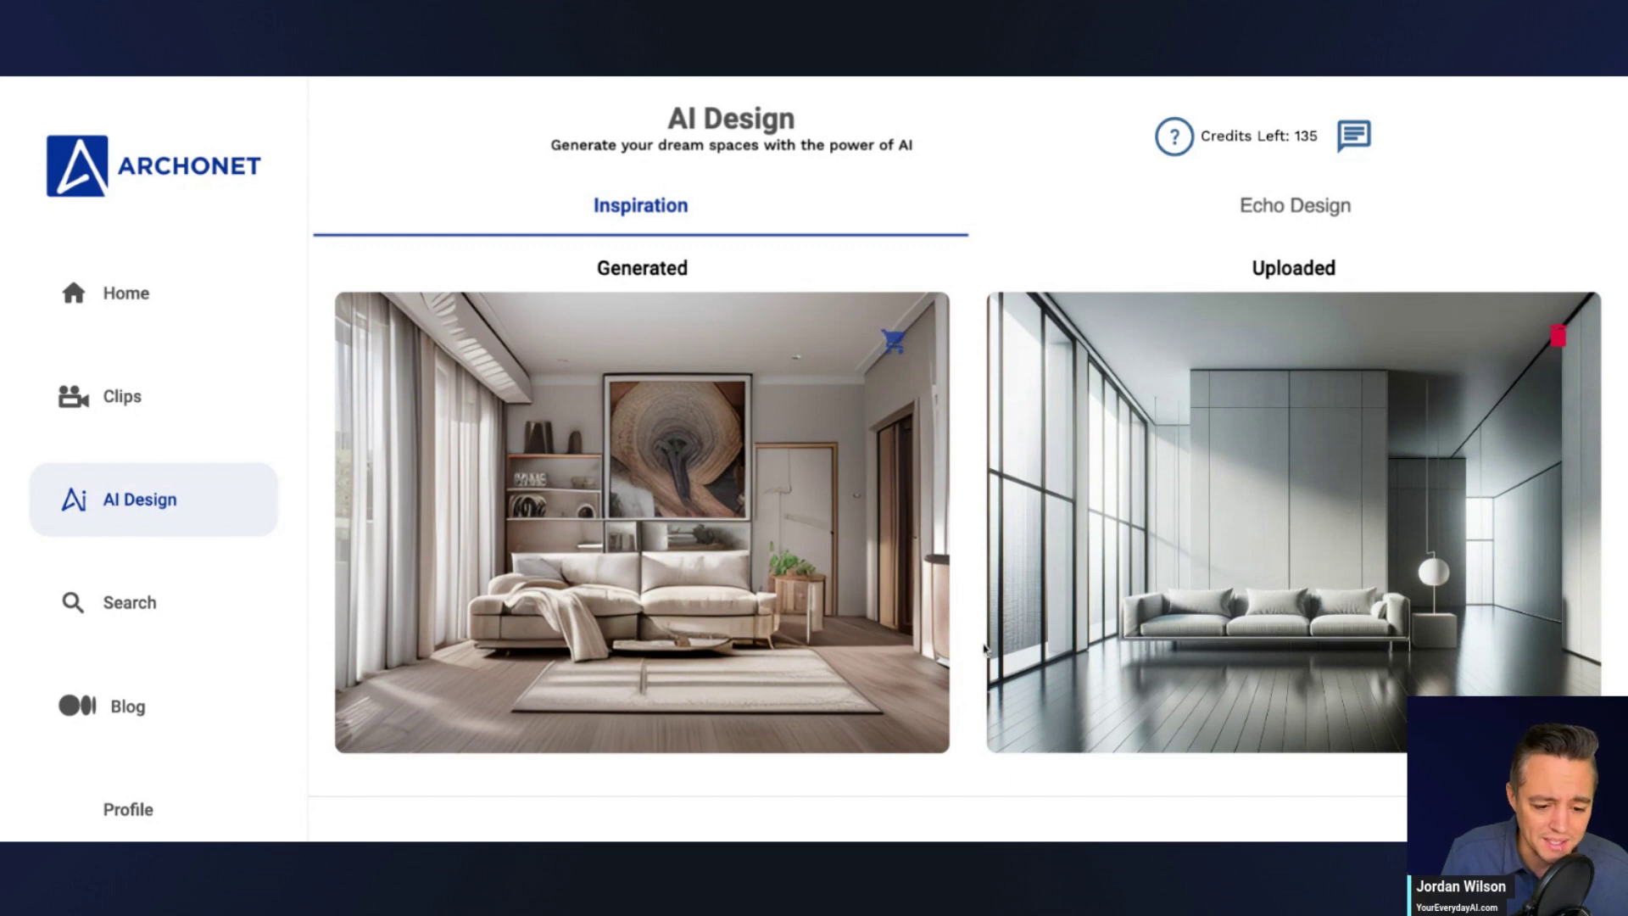
pyautogui.scroll(-3, 984, 649)
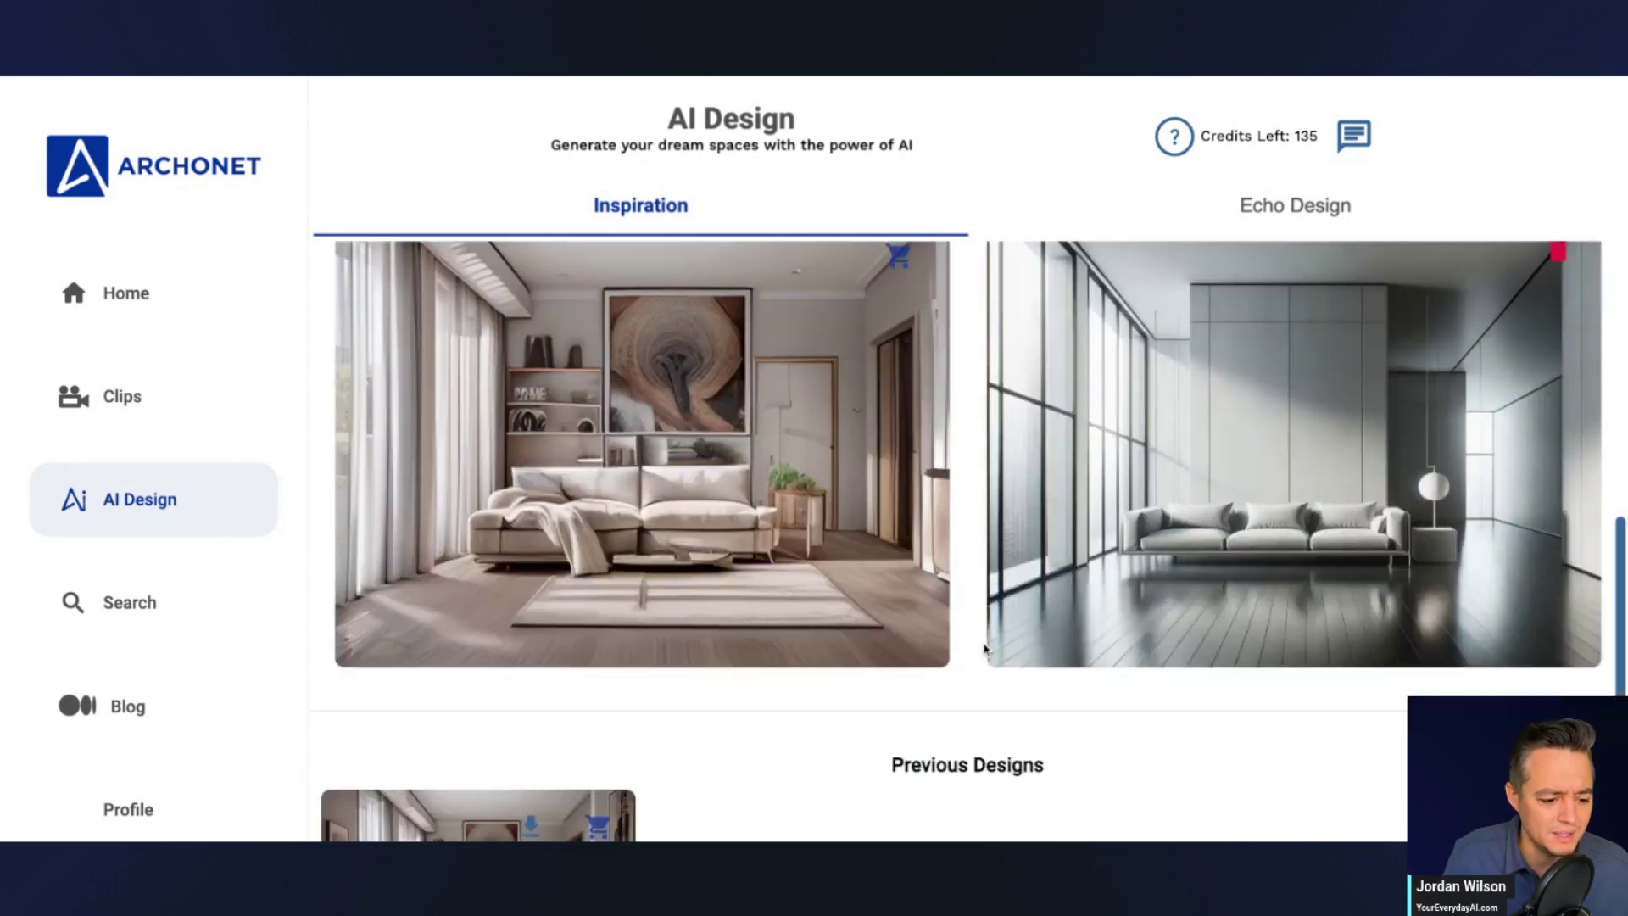
pyautogui.scroll(8, 984, 651)
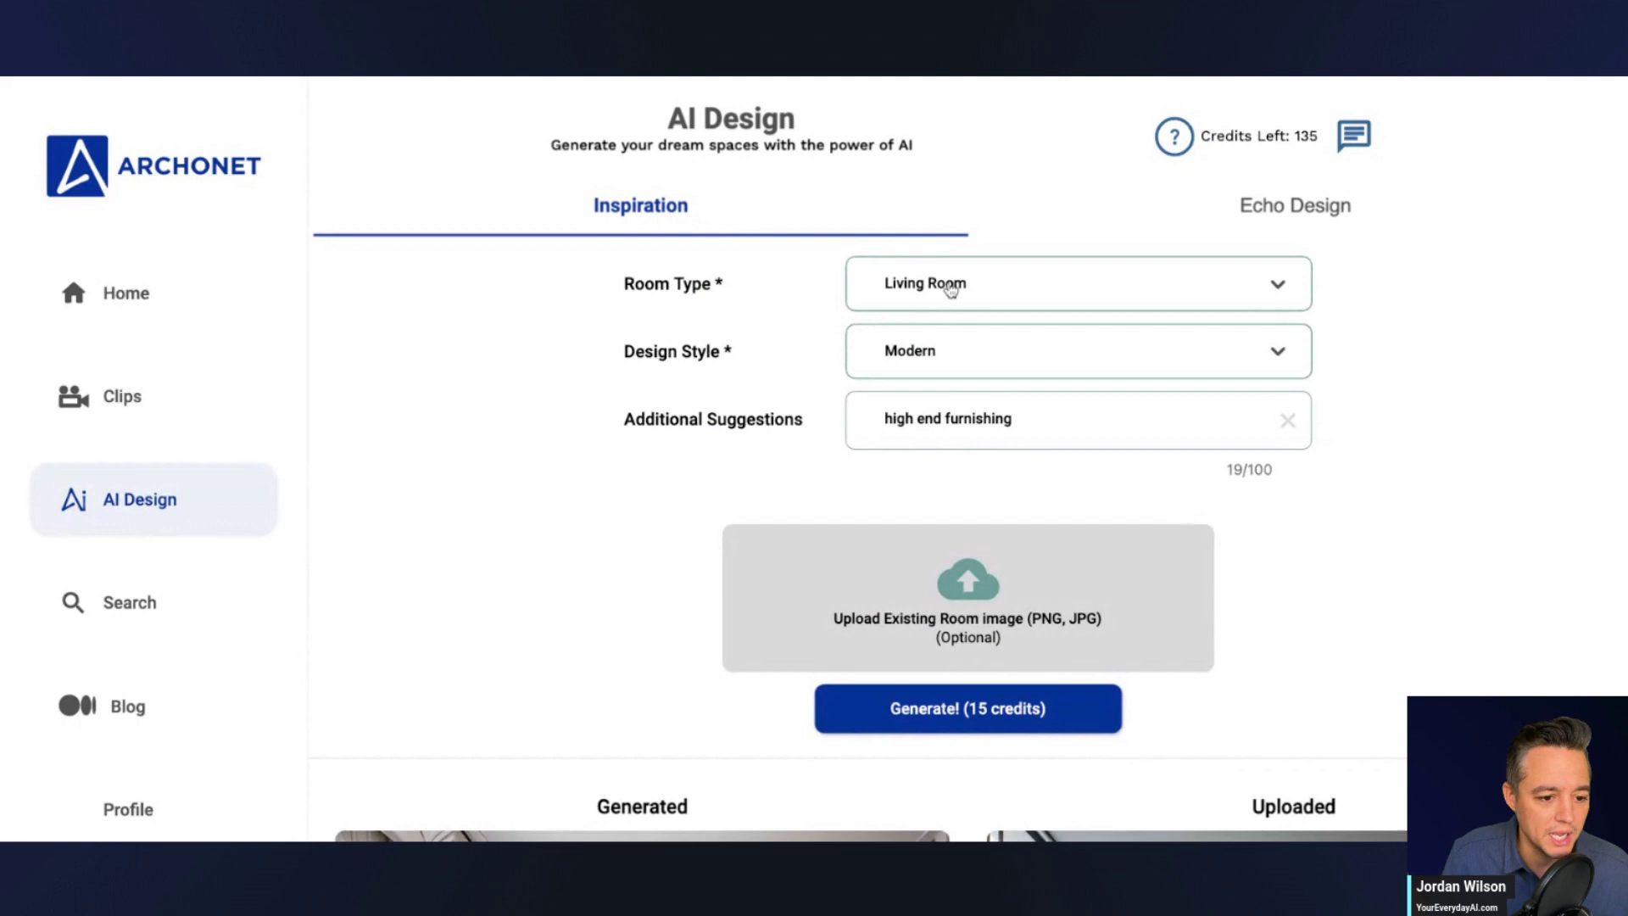
# Step: Set the room type to Dining Room and the design style to Scandinavian
pyautogui.click(952, 286)
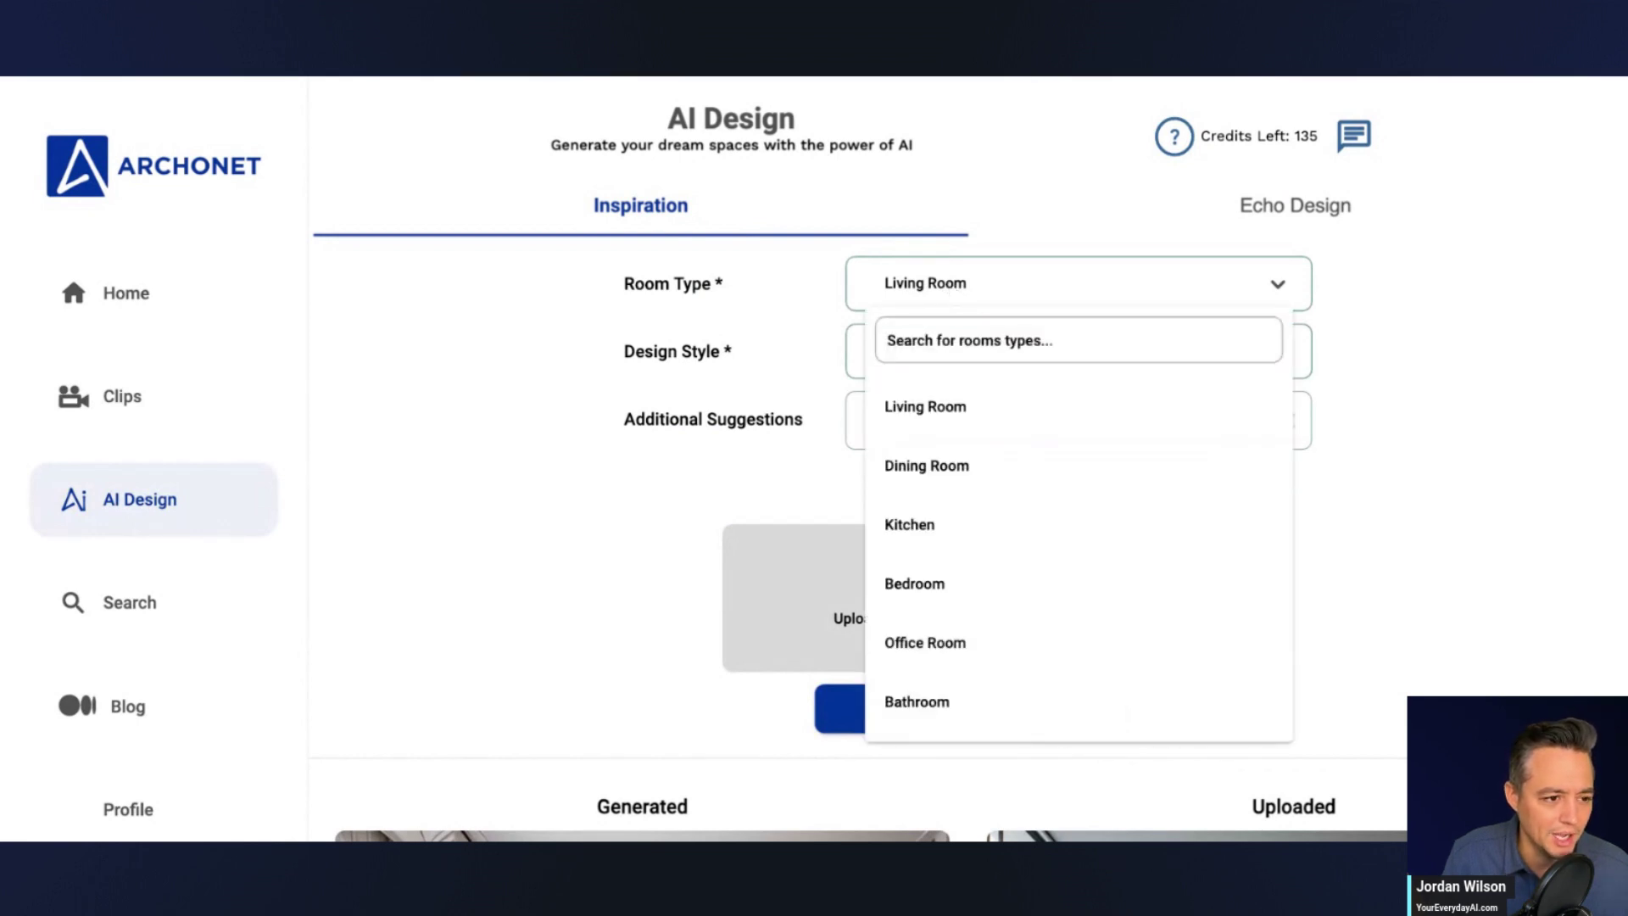
pyautogui.click(975, 468)
pyautogui.click(968, 362)
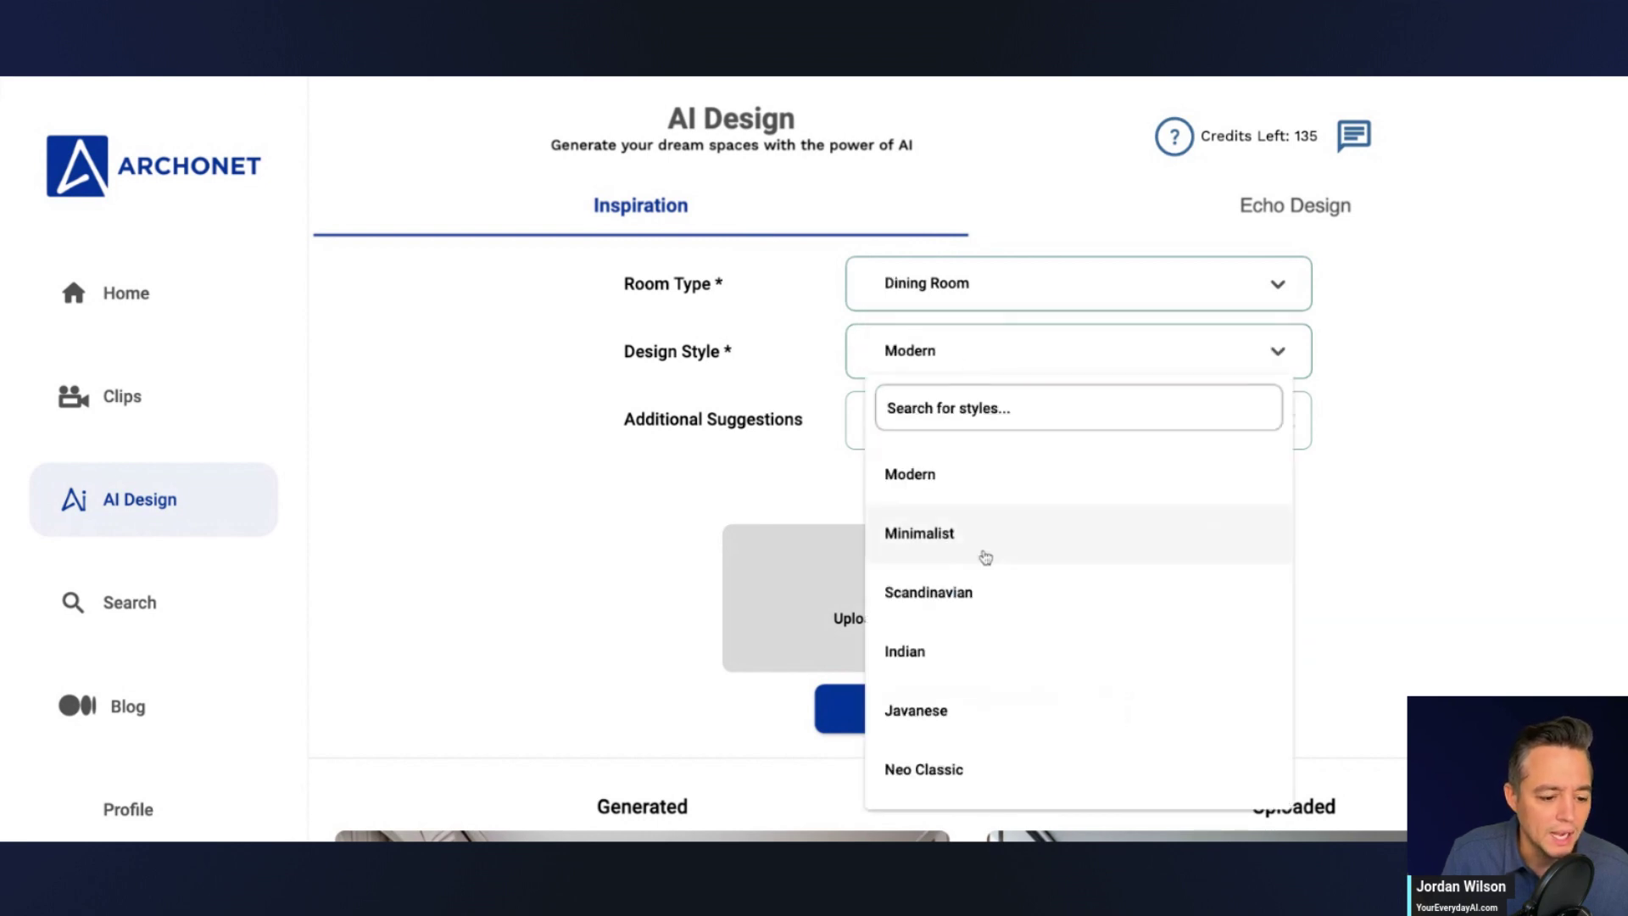
pyautogui.click(982, 607)
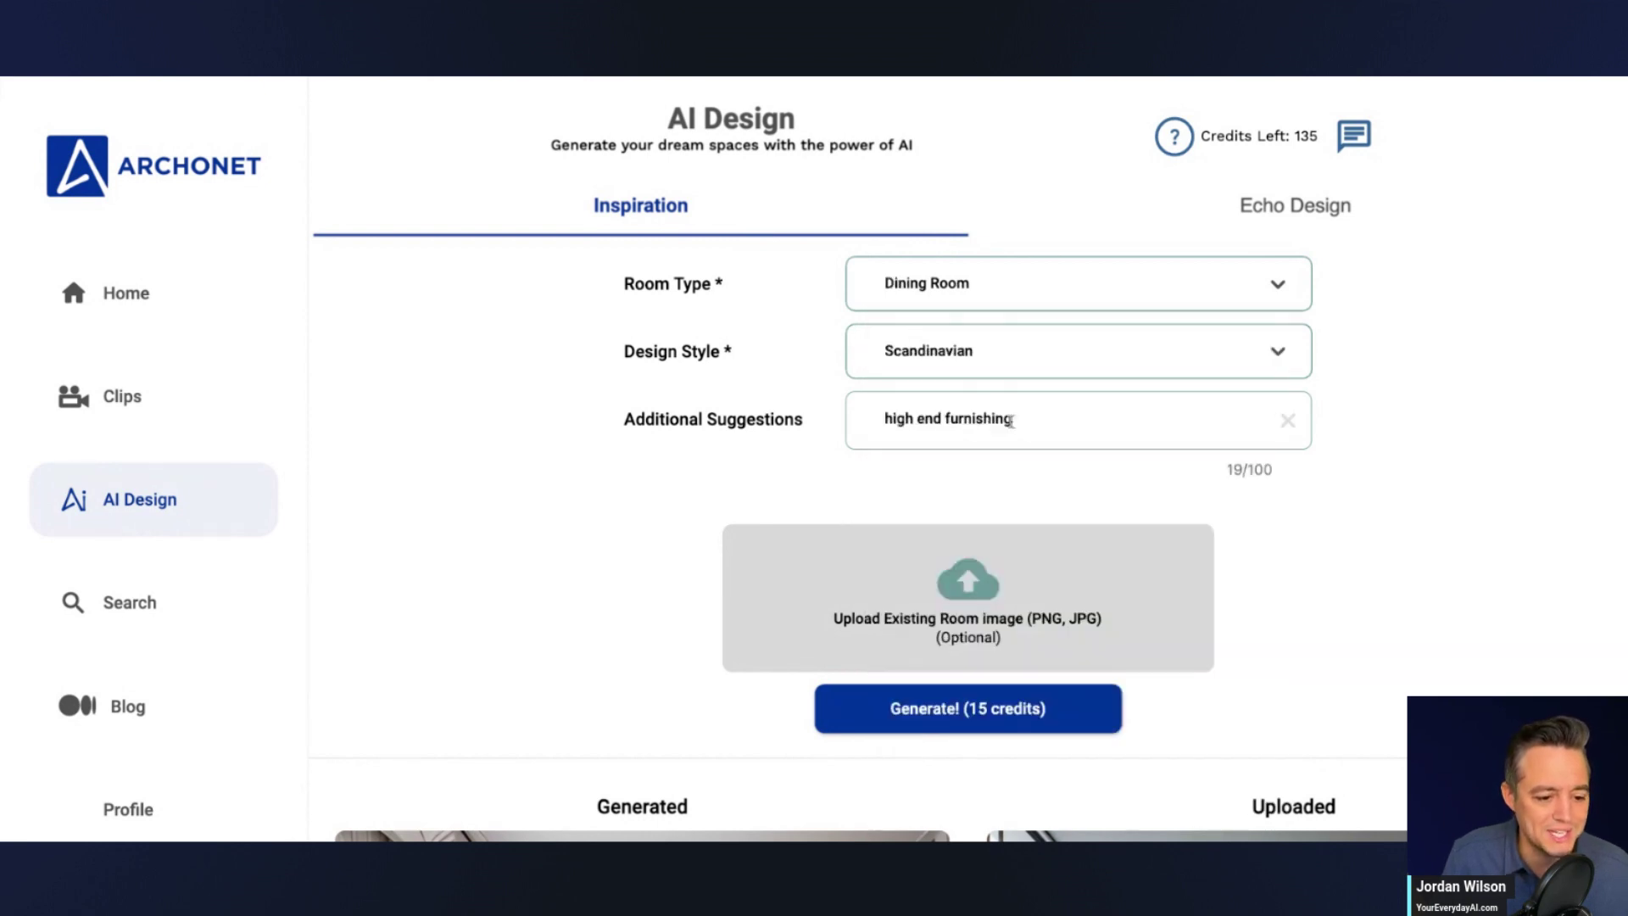
# Step: Replace the 'high end furnishing' suggestion with 'vibrant colors'
pyautogui.click(1041, 415)
pyautogui.tripleClick(1041, 416)
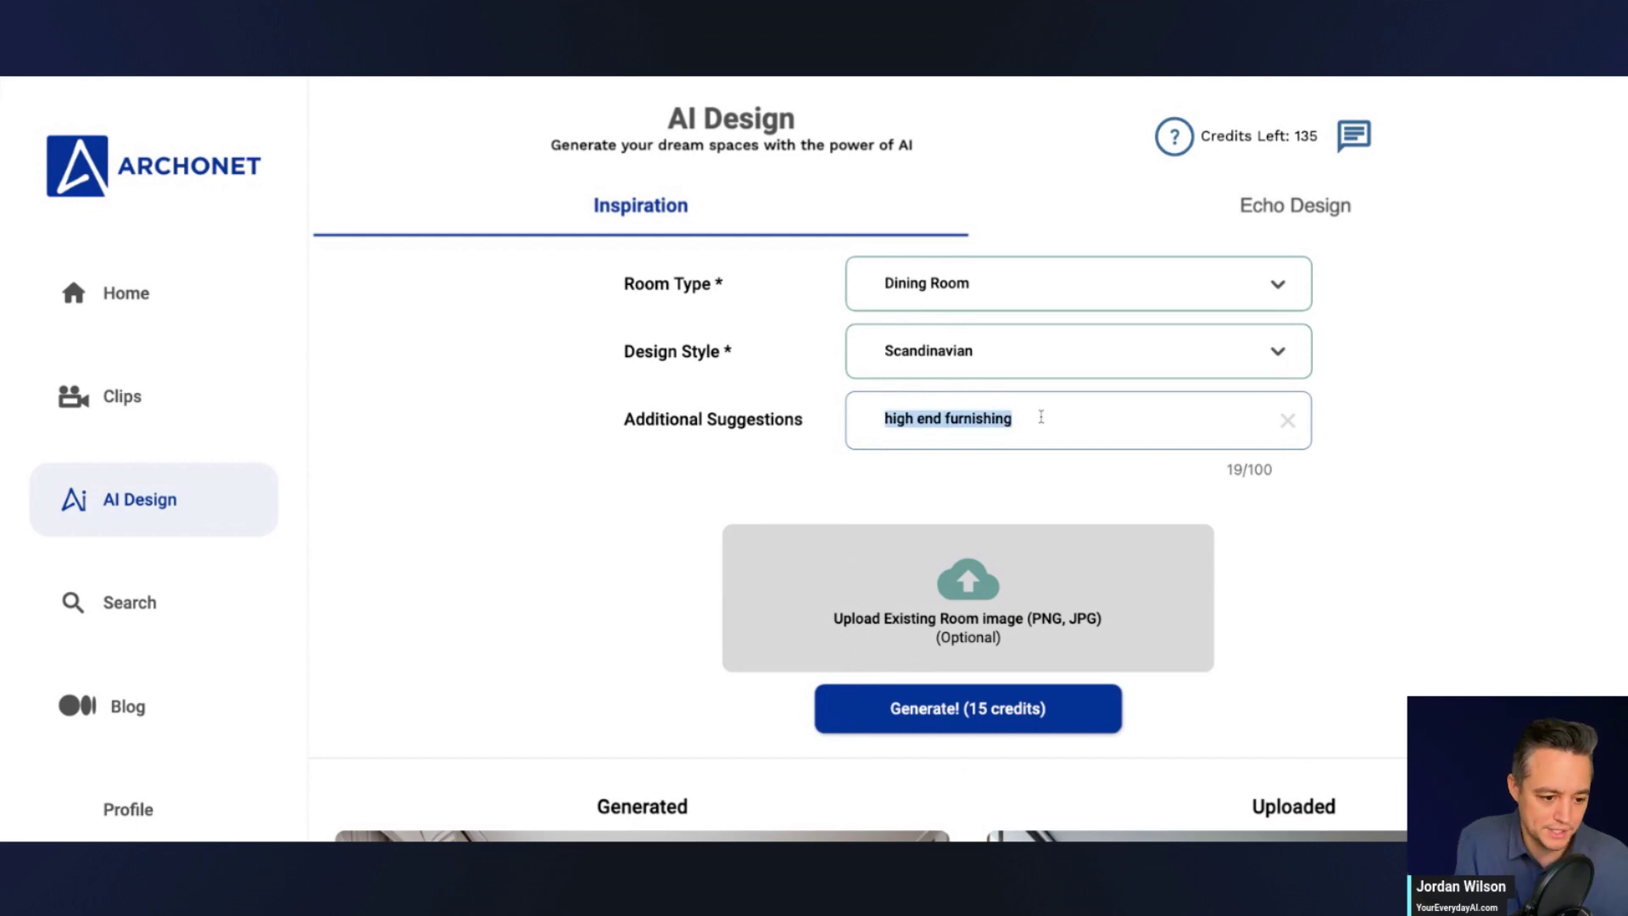
pyautogui.press('BackSpace')
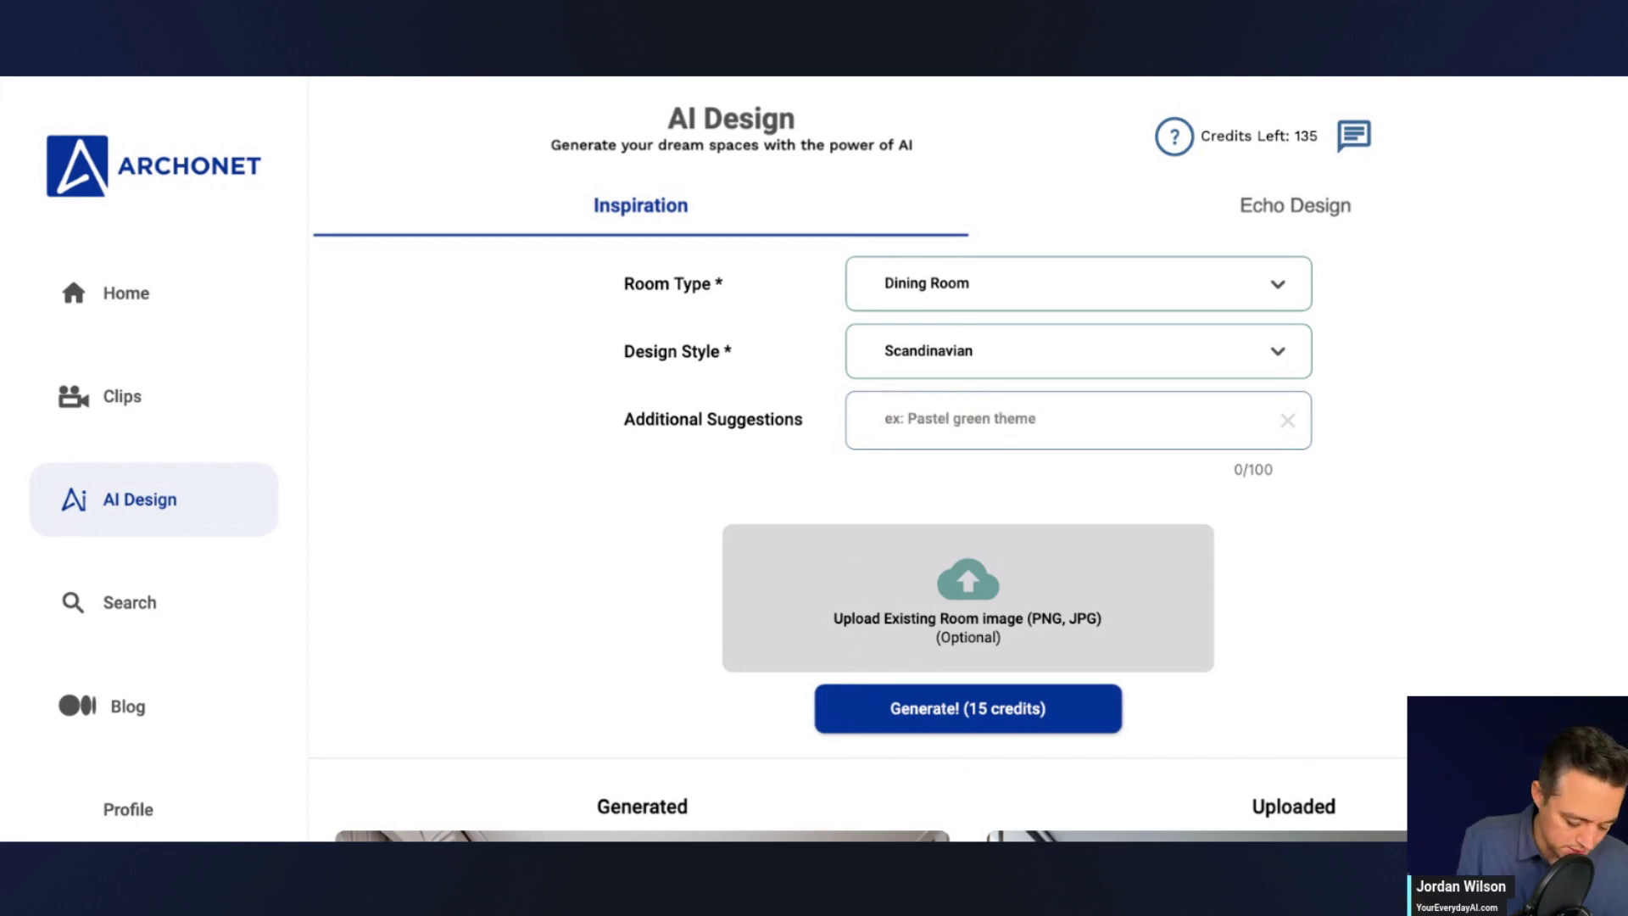
pyautogui.write('vibrant color')
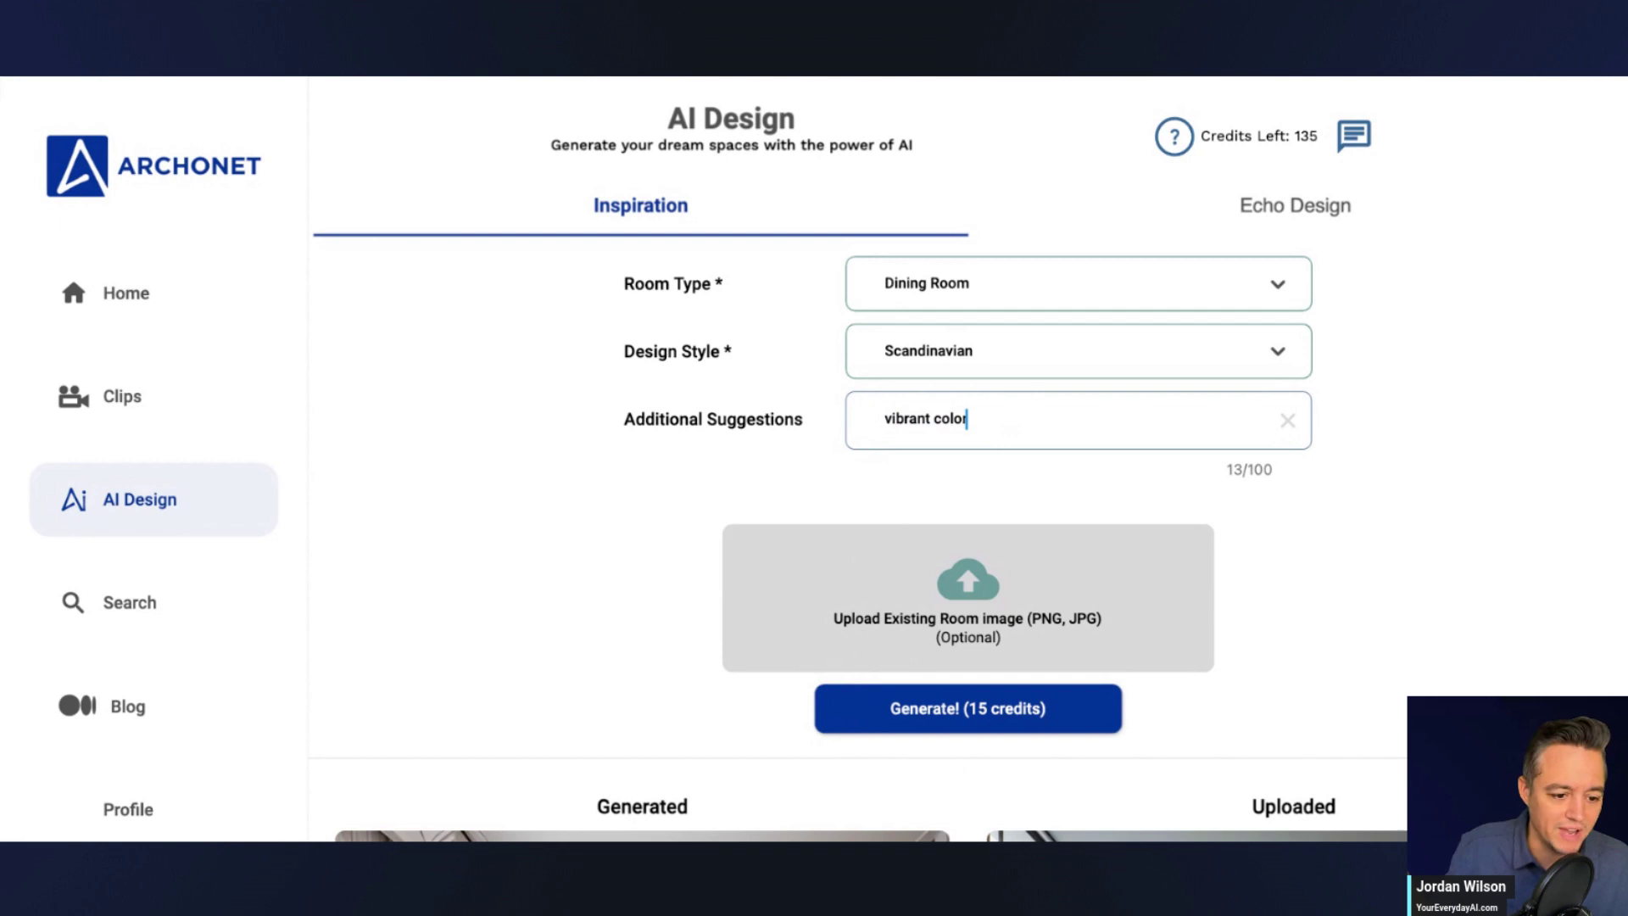
pyautogui.write('s')
pyautogui.click(963, 312)
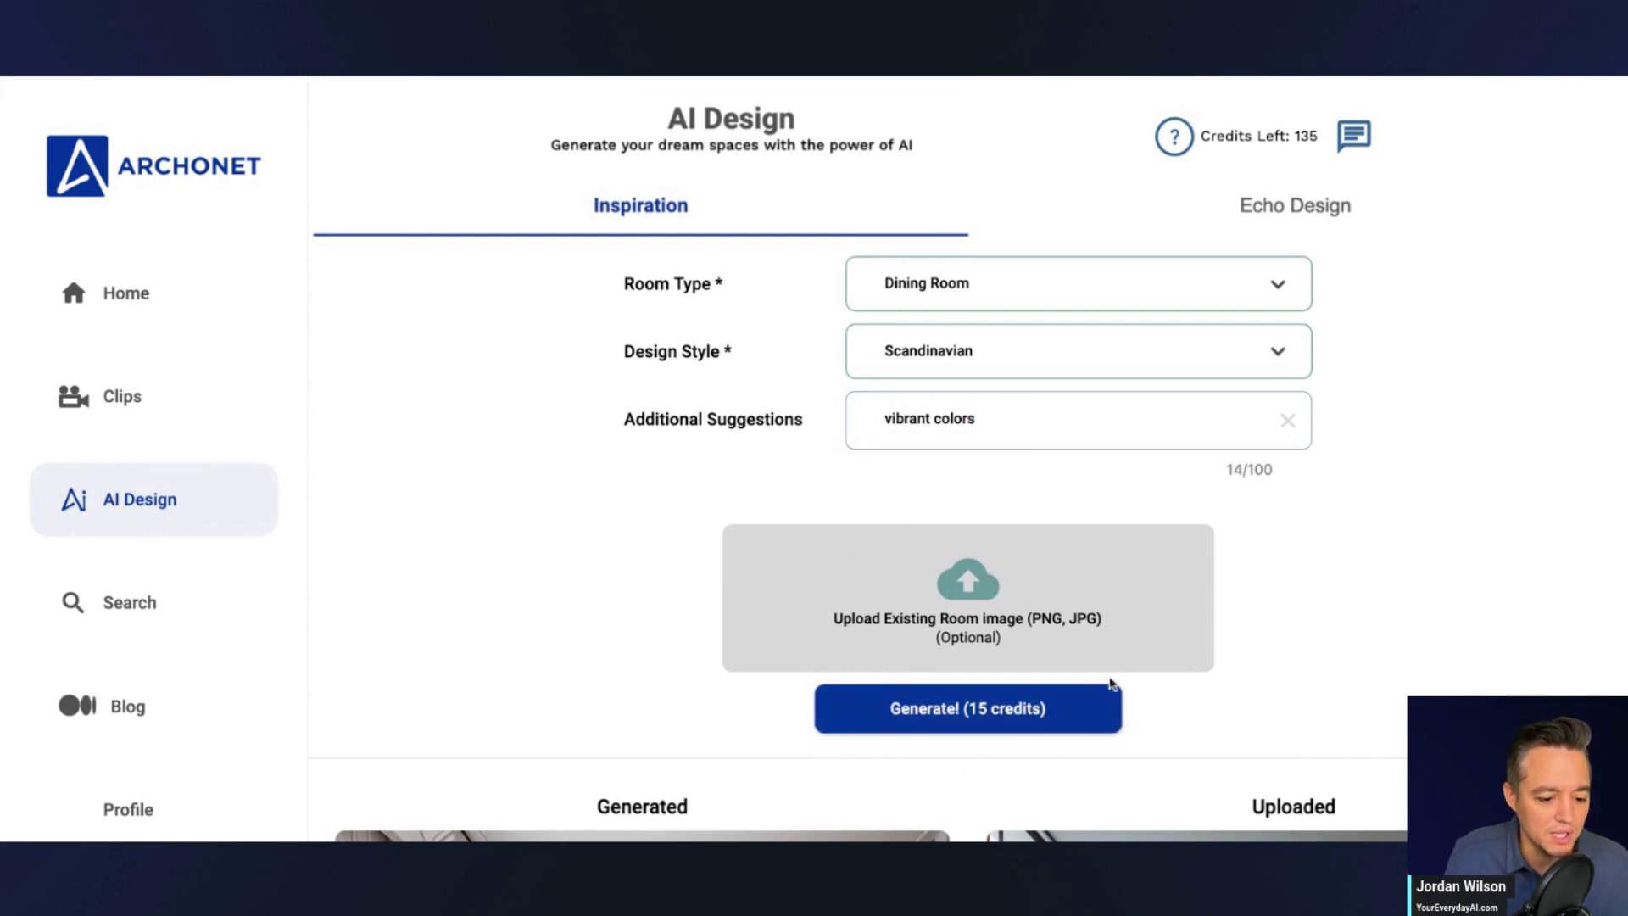
# Step: Generate the Scandinavian dining room for 15 credits and compare it with the uploaded room
pyautogui.click(957, 721)
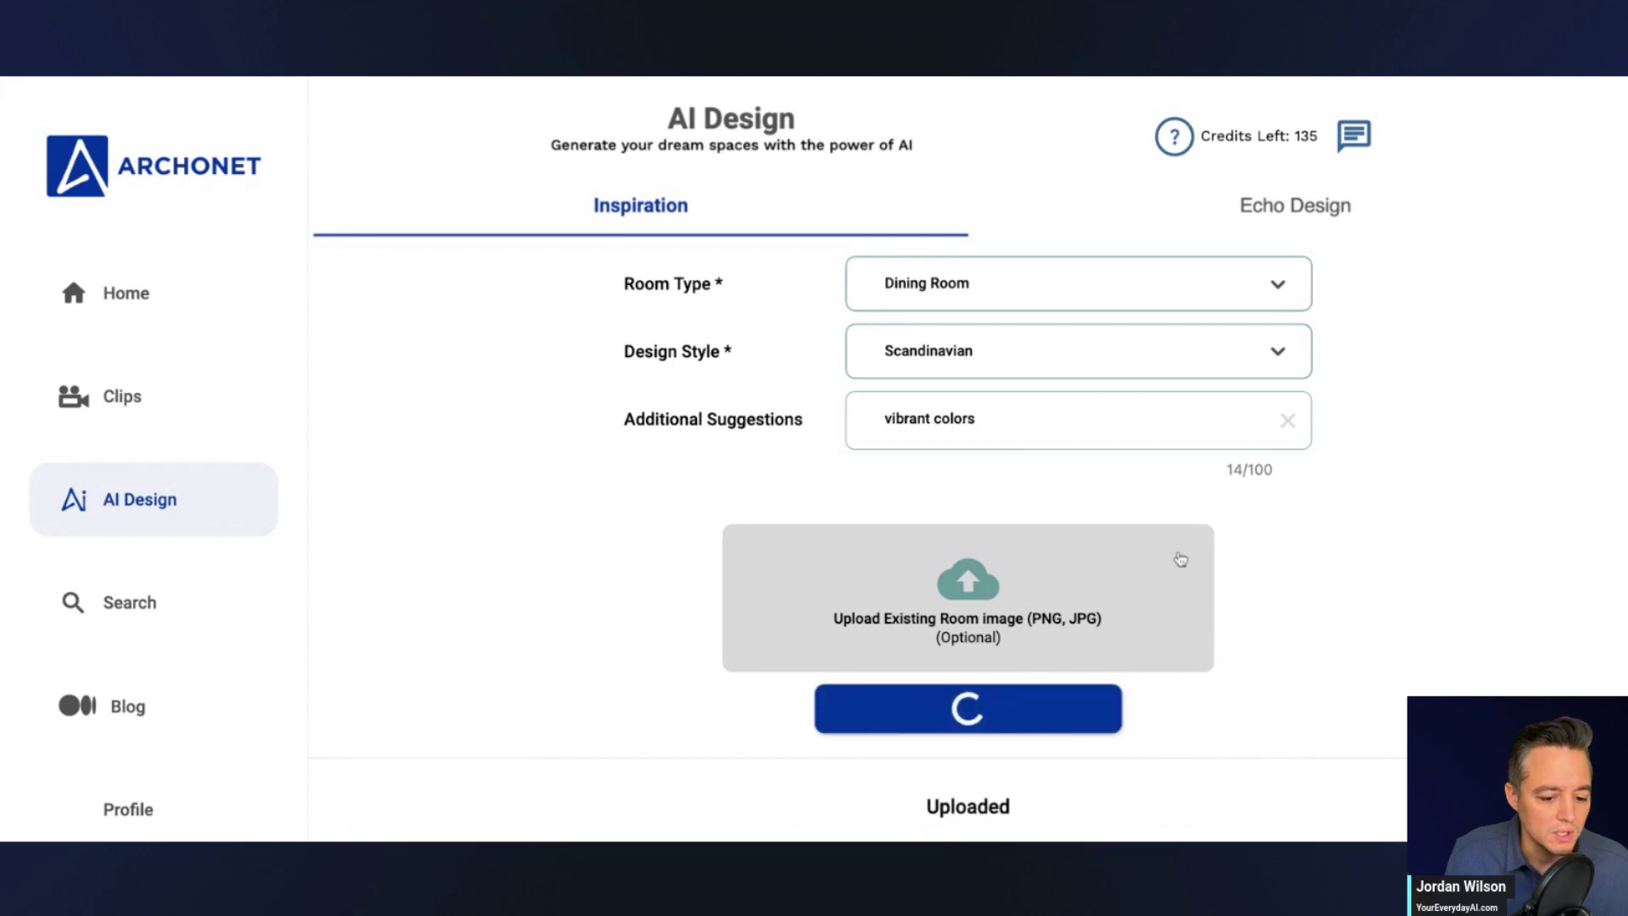
pyautogui.scroll(-3, 1173, 552)
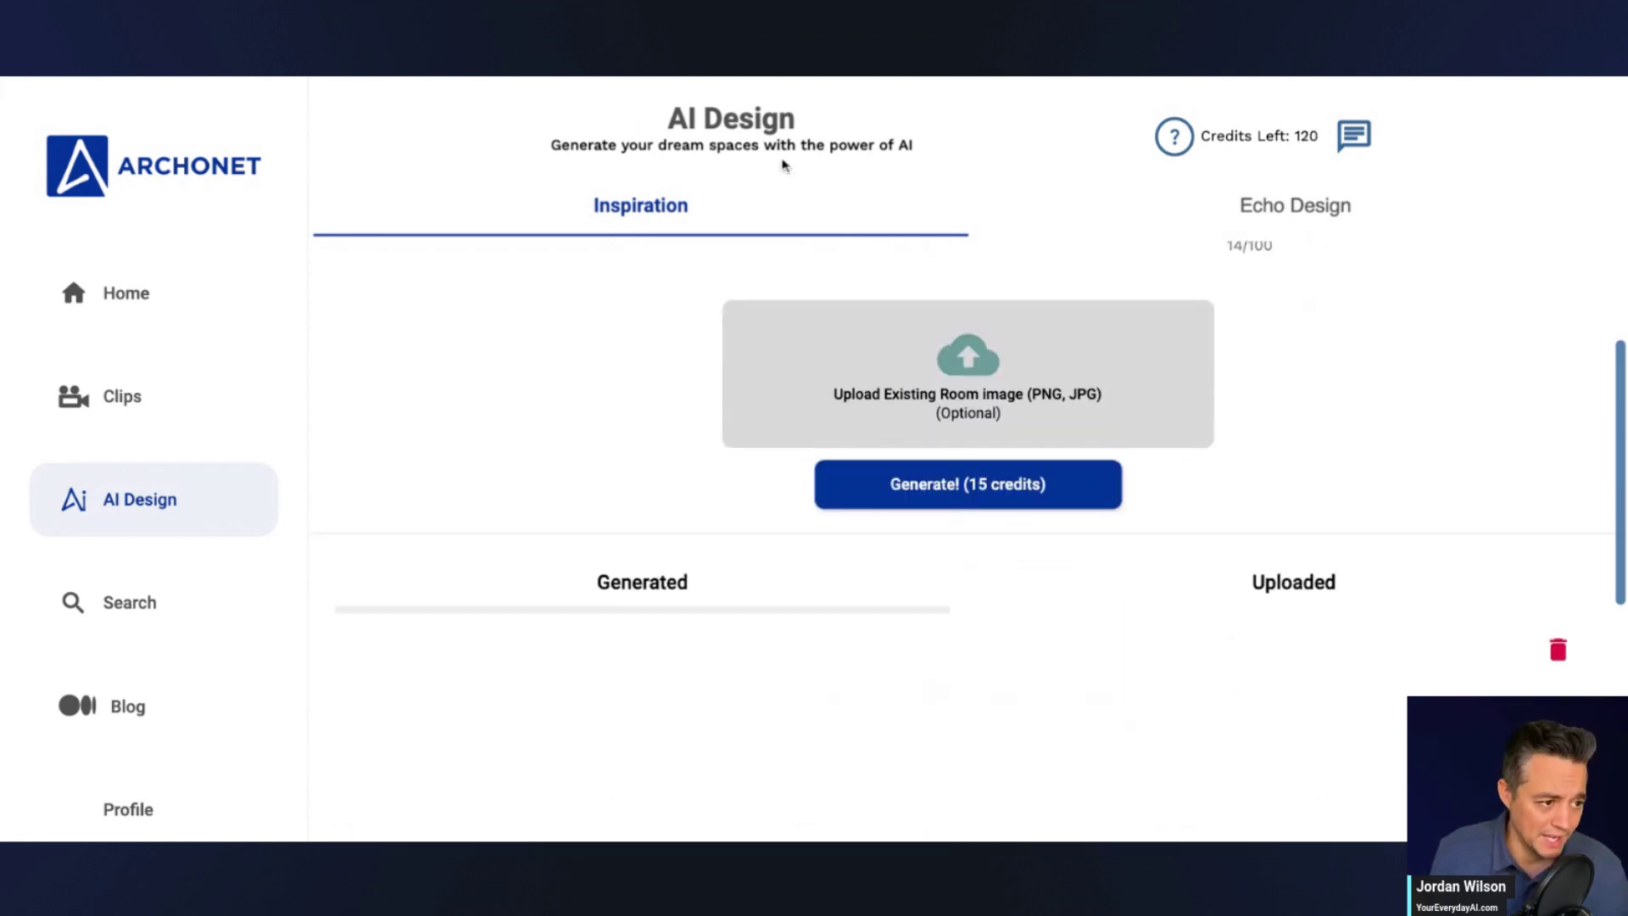
pyautogui.scroll(-3, 730, 450)
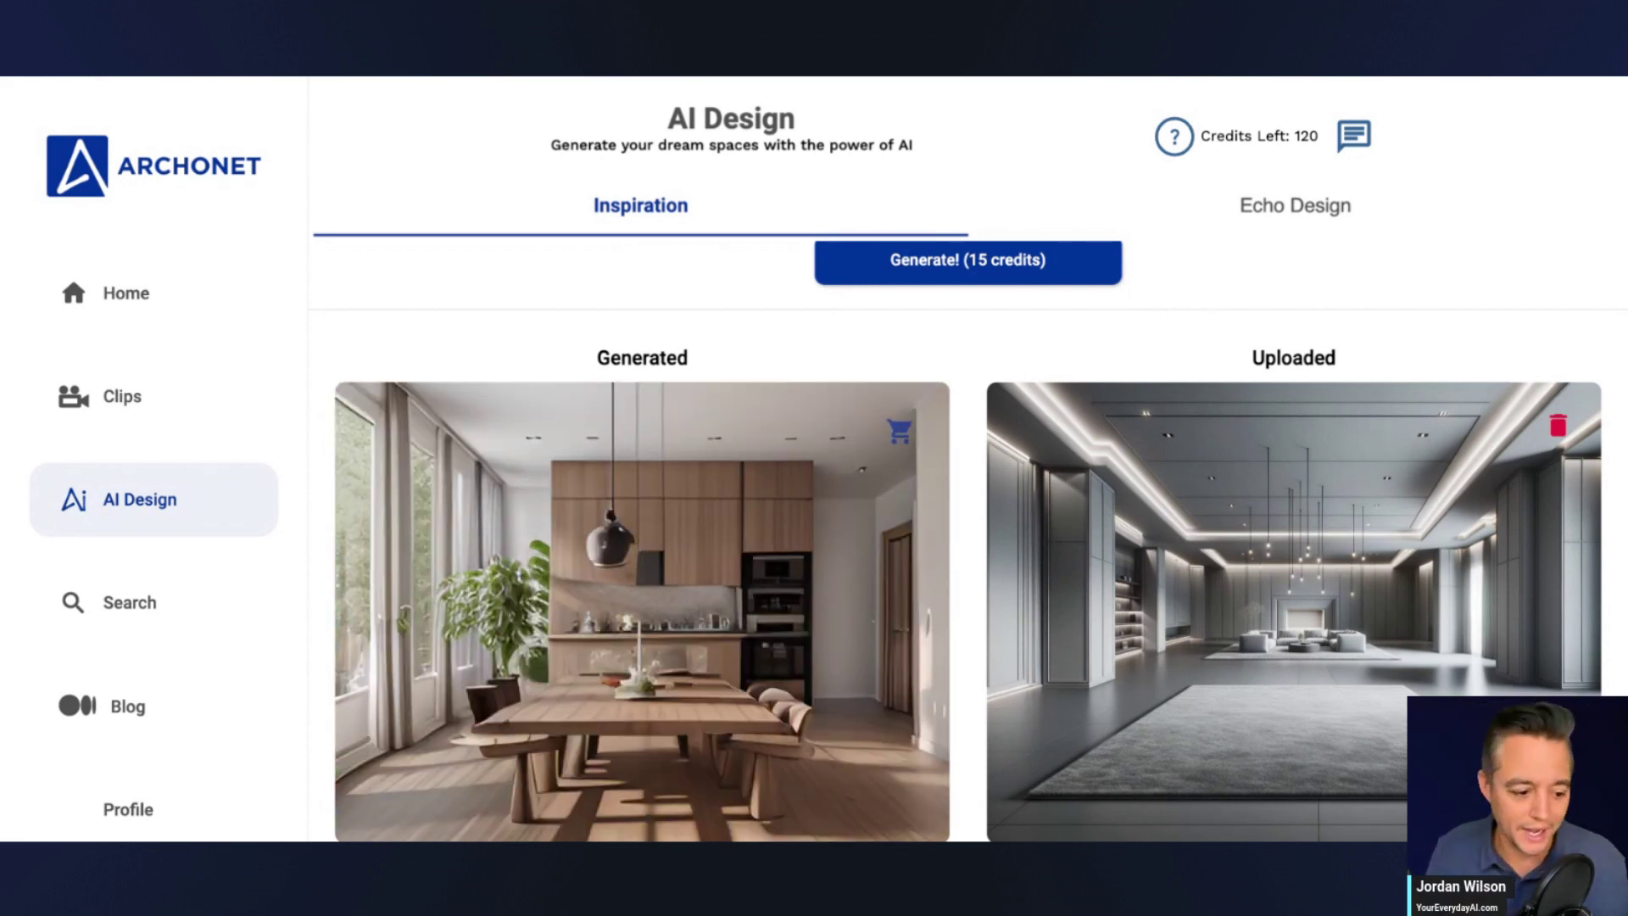
pyautogui.scroll(-1, 941, 449)
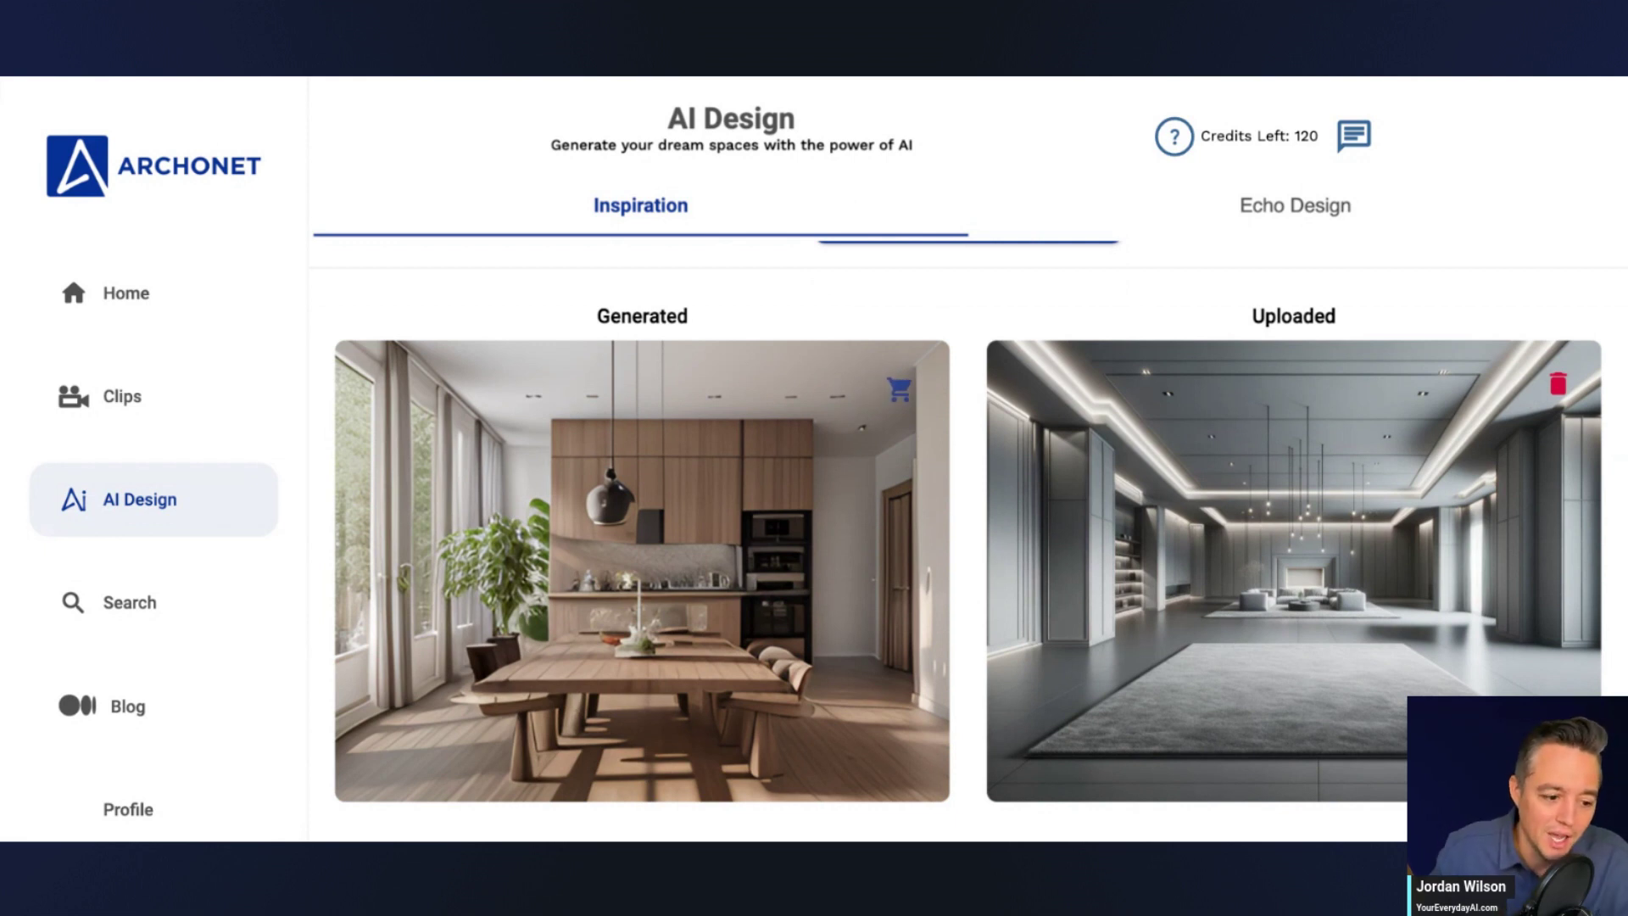
pyautogui.scroll(5, 986, 454)
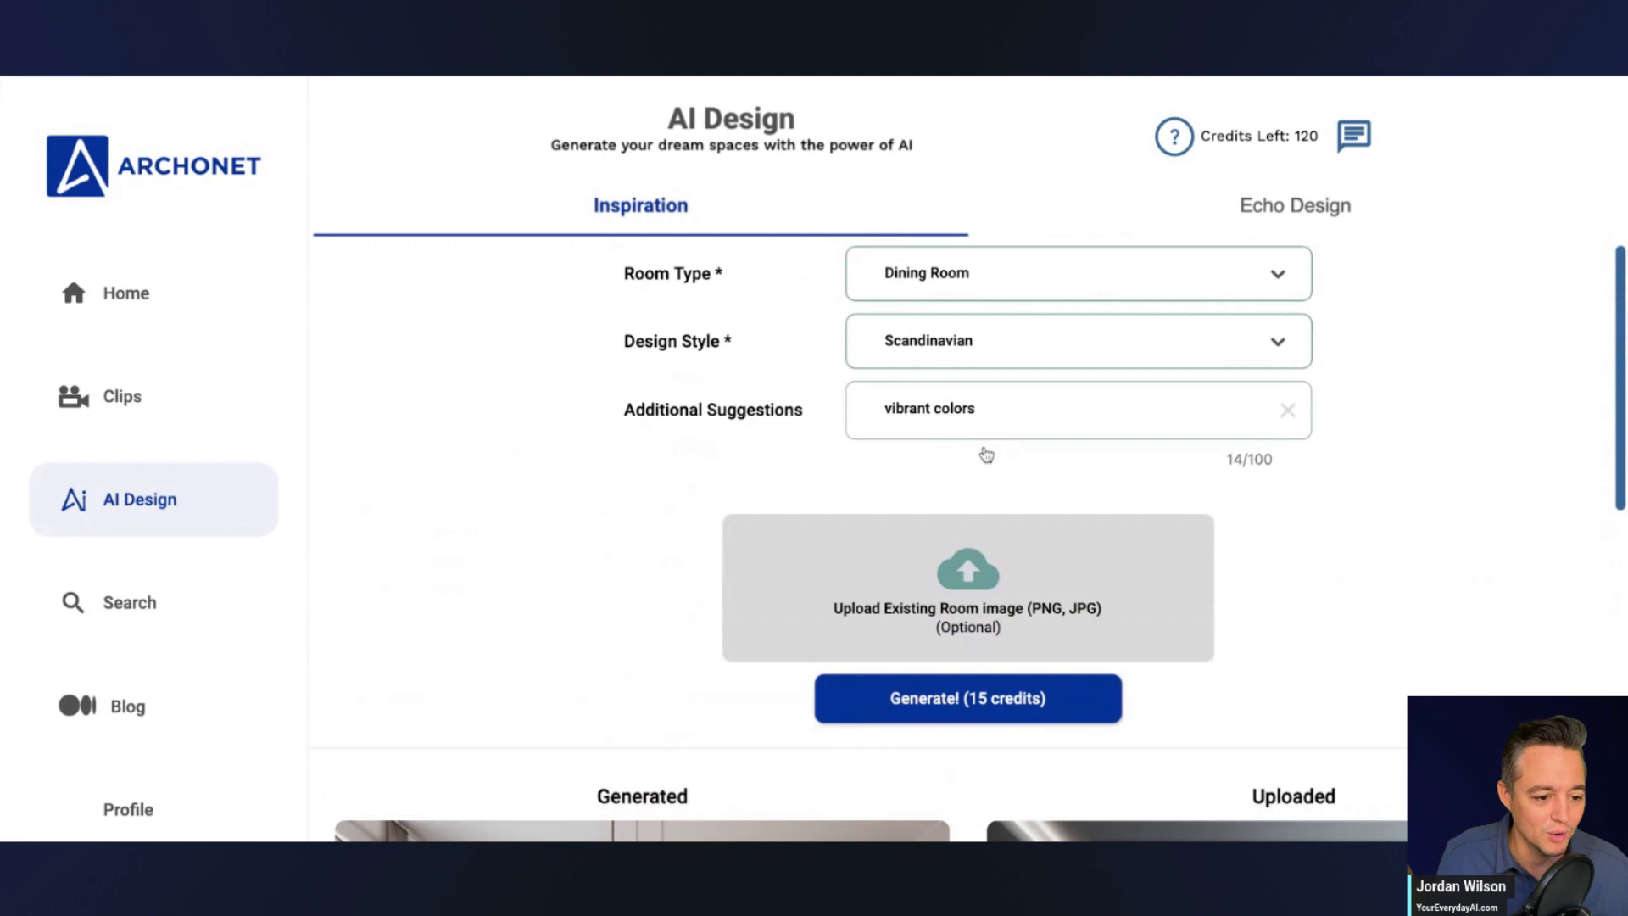
pyautogui.scroll(-5, 986, 455)
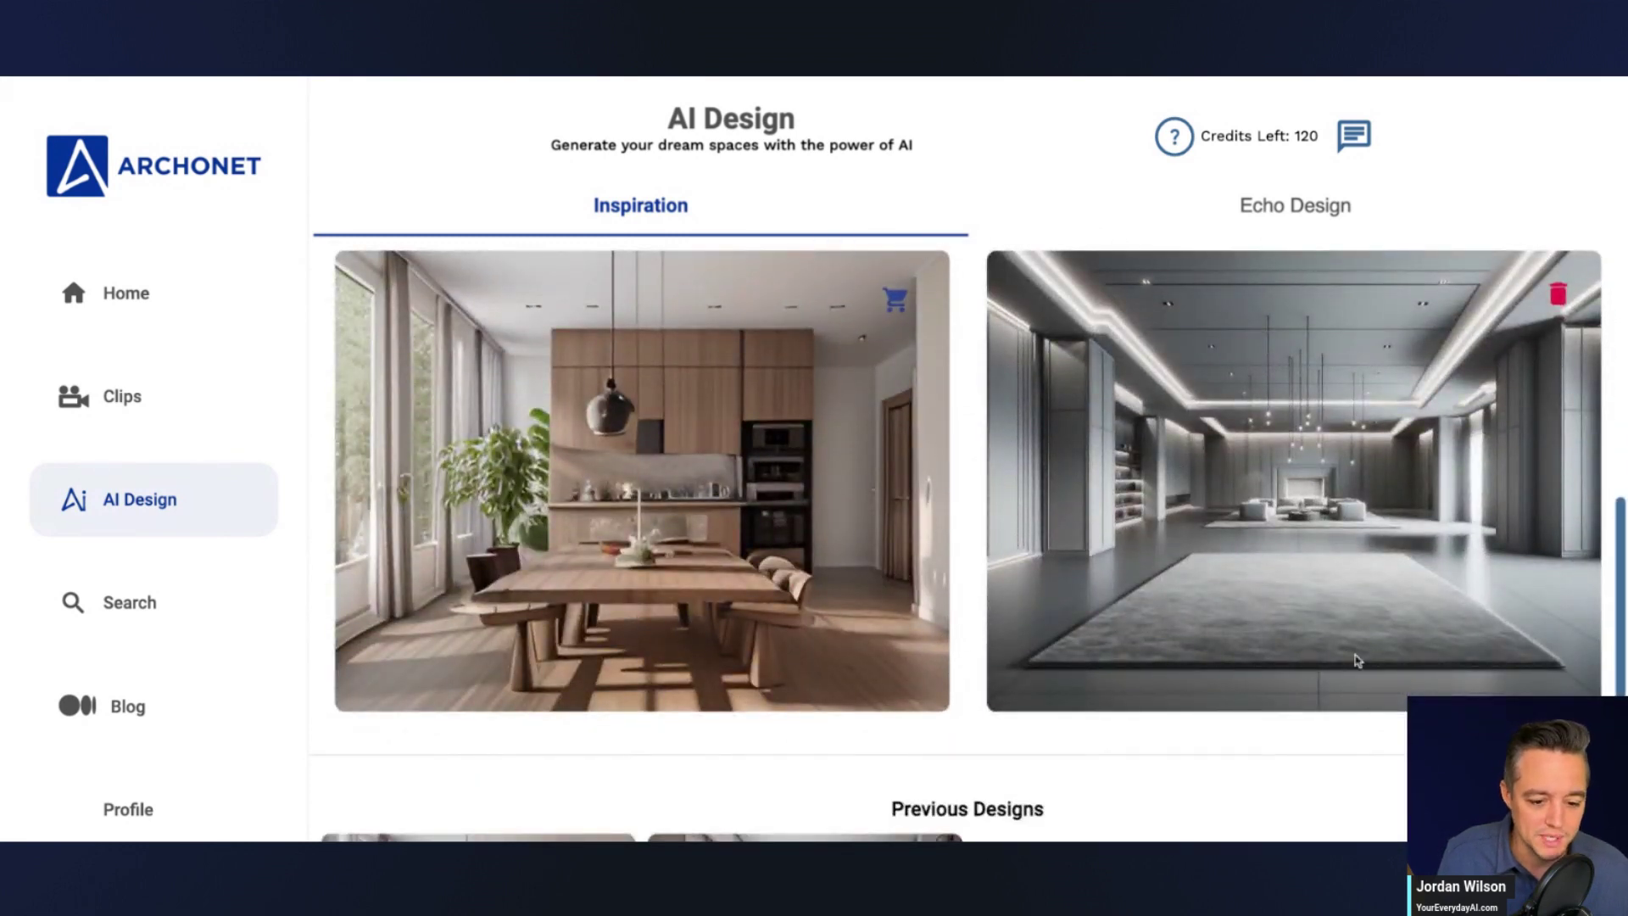
pyautogui.scroll(1, 1336, 475)
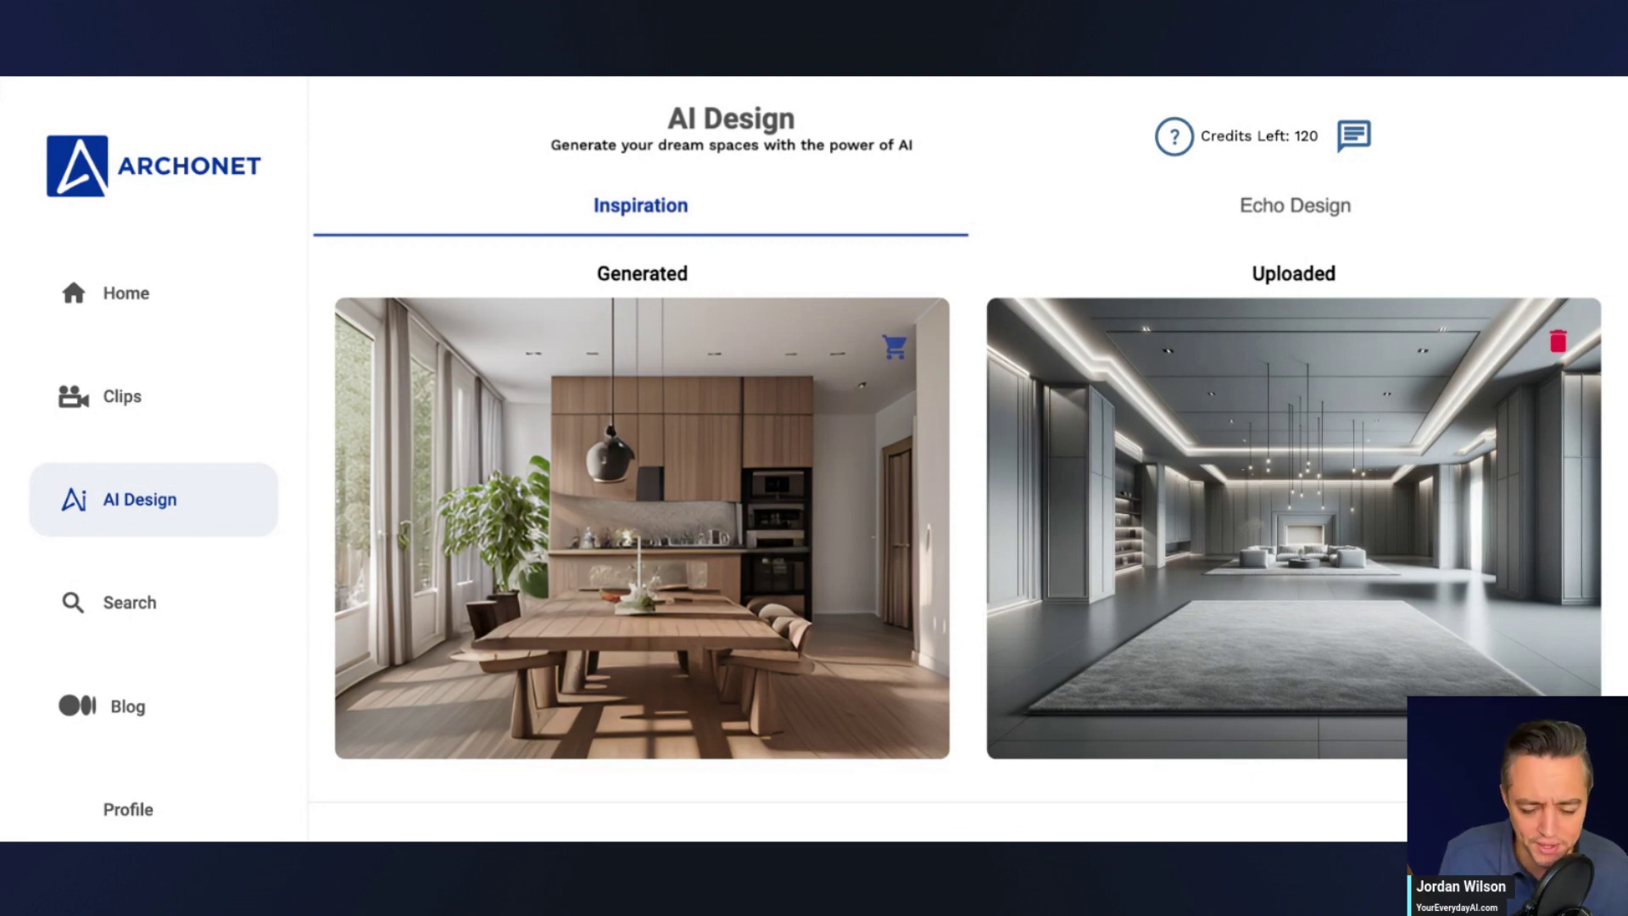
pyautogui.scroll(3, 619, 491)
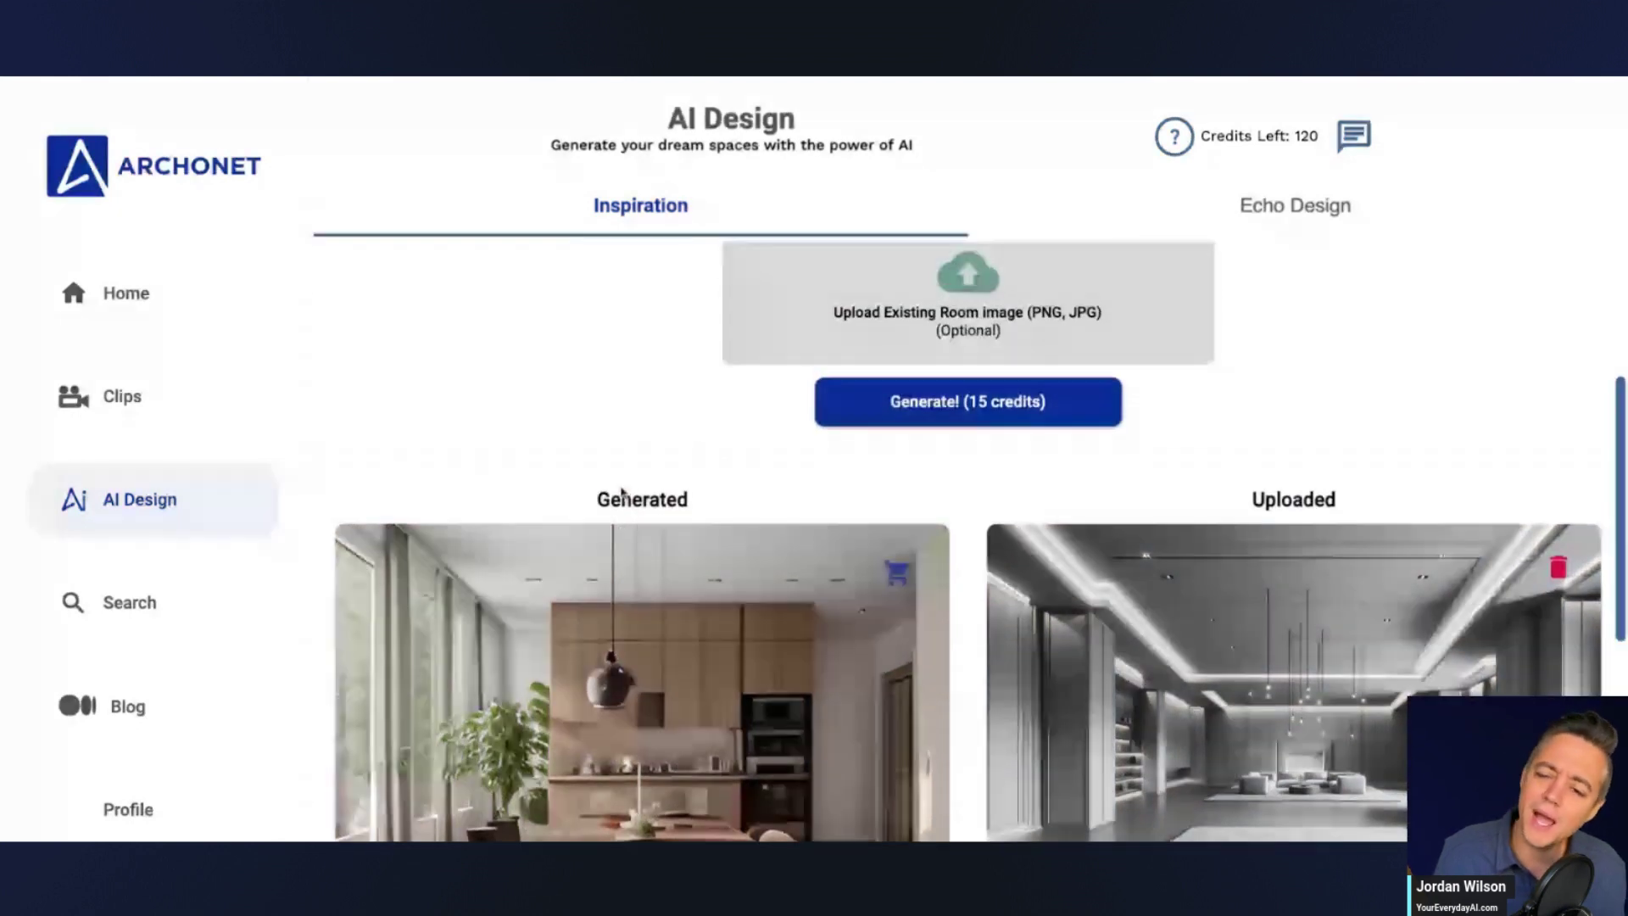
pyautogui.scroll(-3, 658, 534)
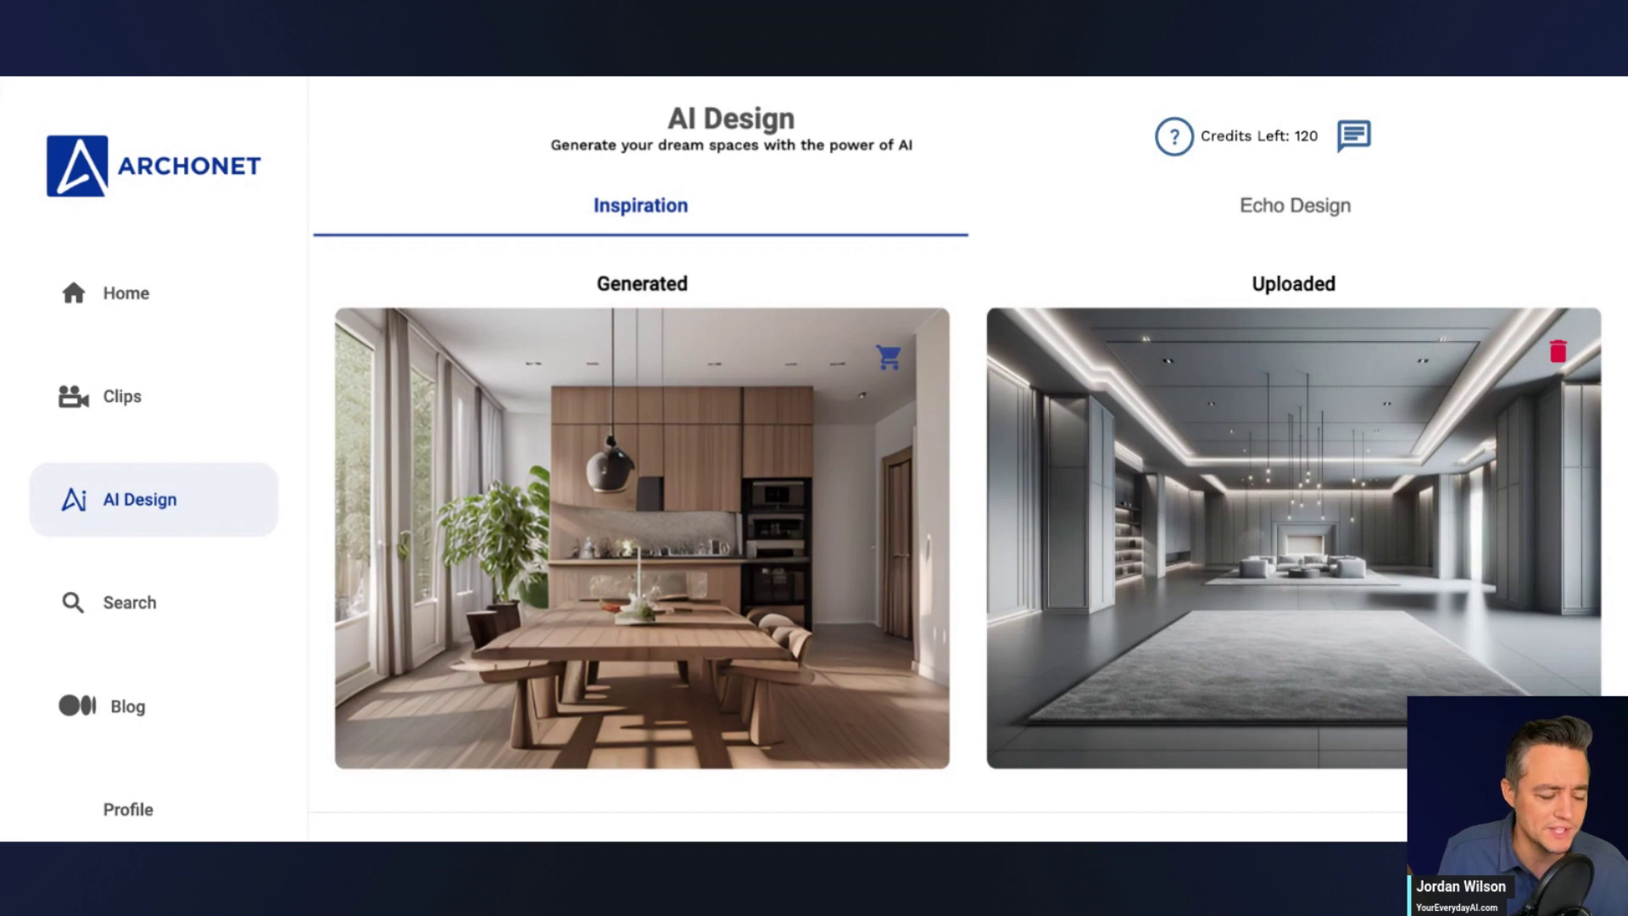
# Step: Switch to the Everyday AI 'Outsmart The Future' home page and zoom it in
pyautogui.hotkey('ctrl', 'Tab')
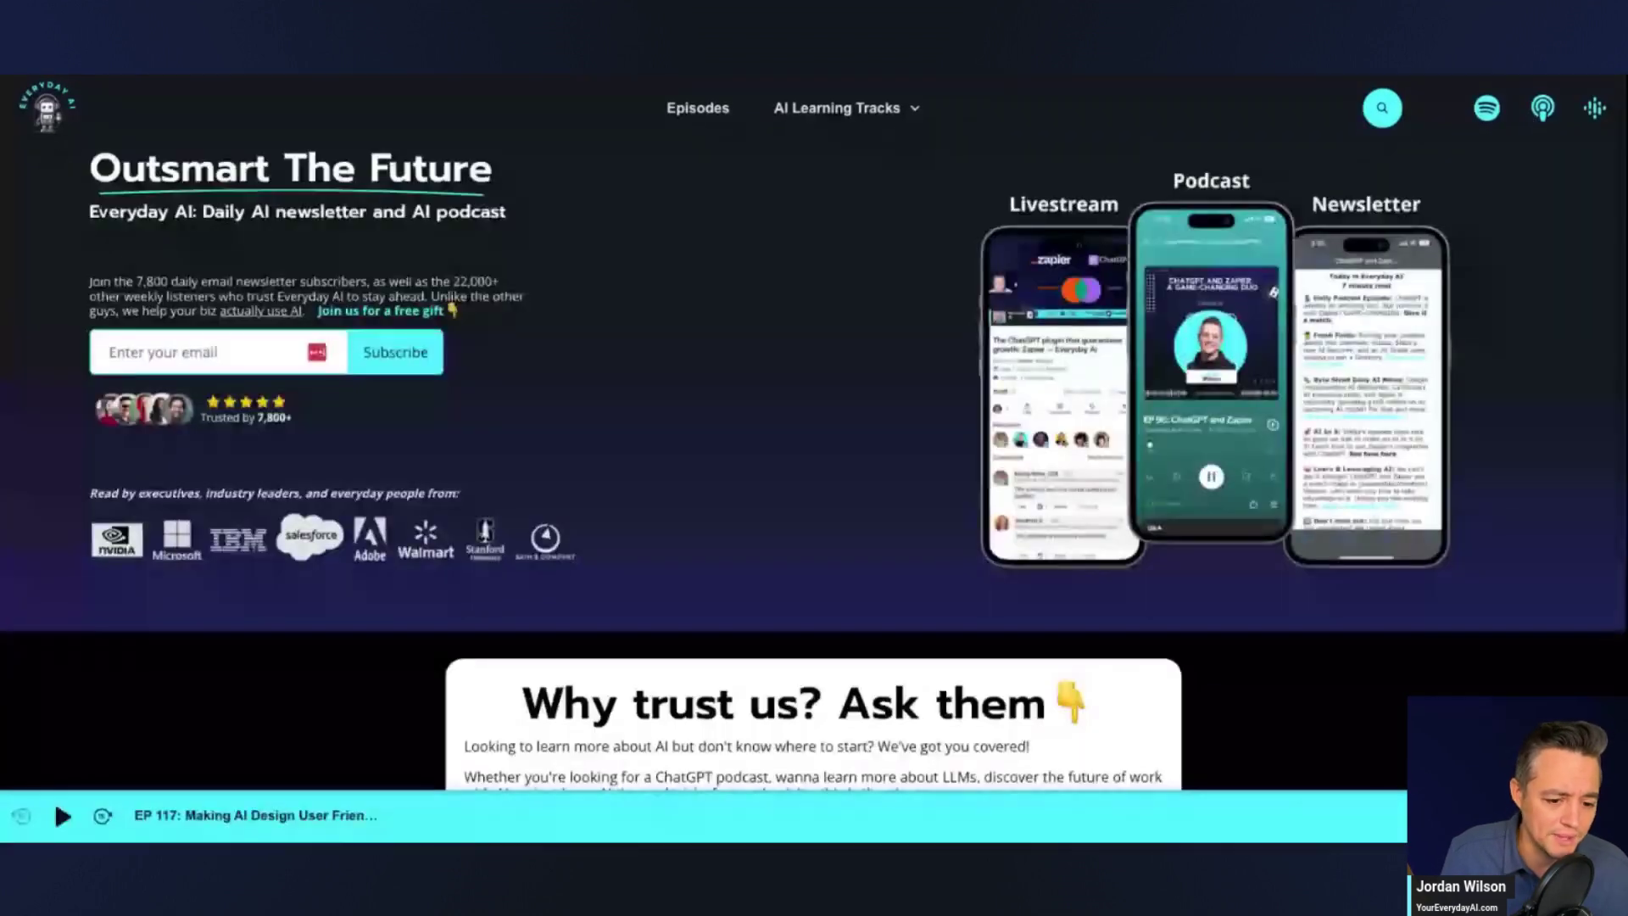
pyautogui.hotkey('ctrl', '+')
pyautogui.hotkey('ctrl', '+')
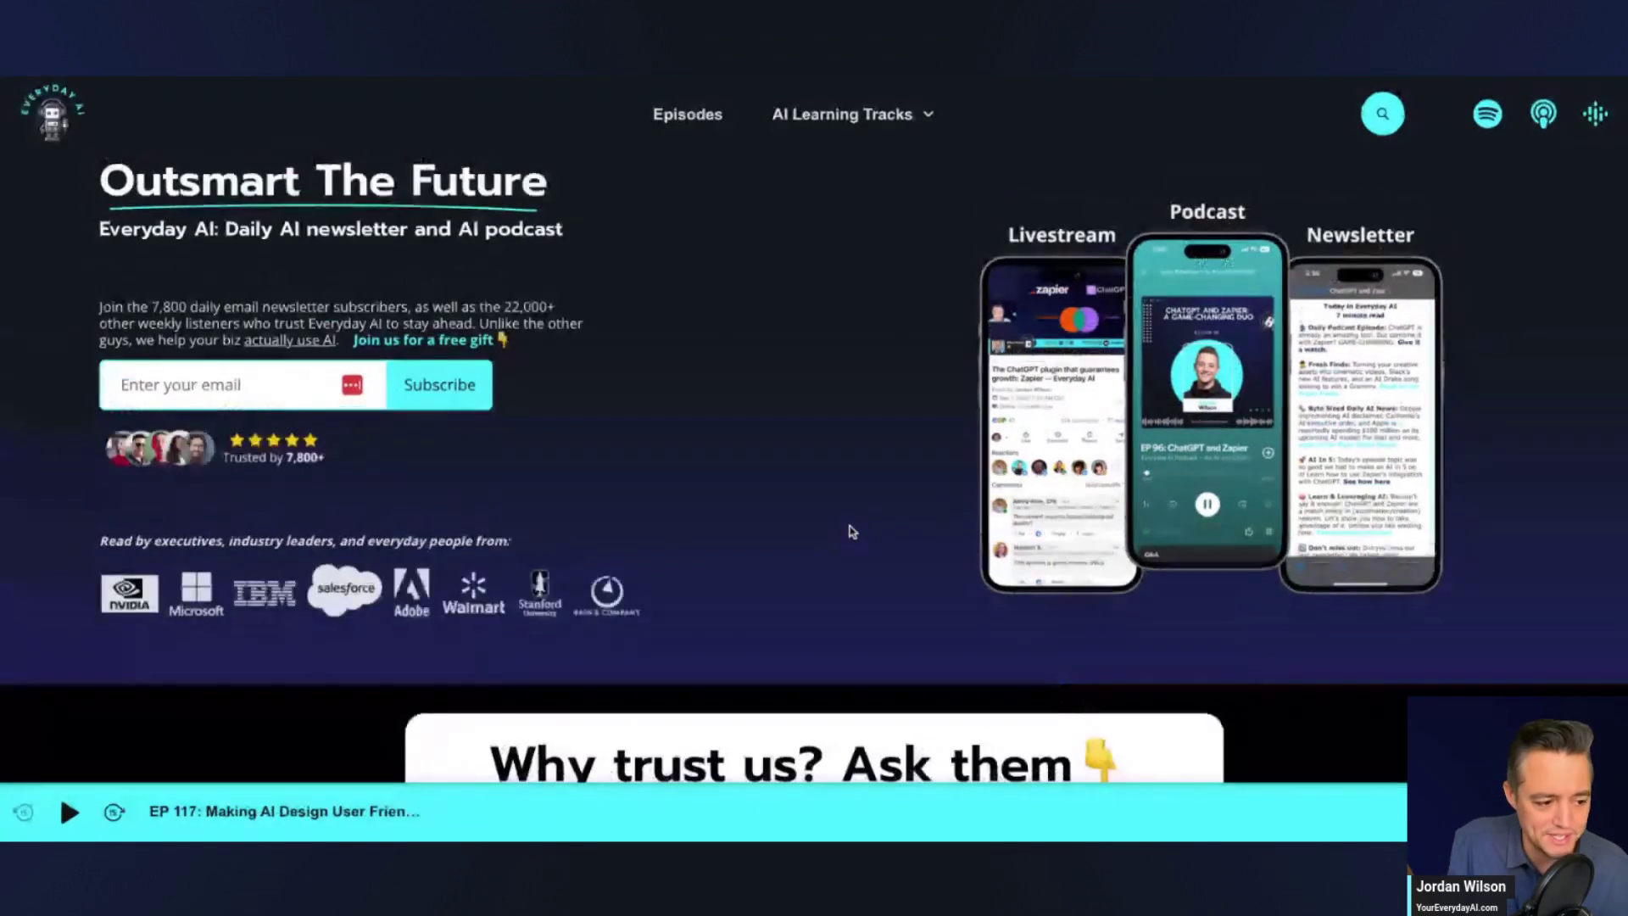